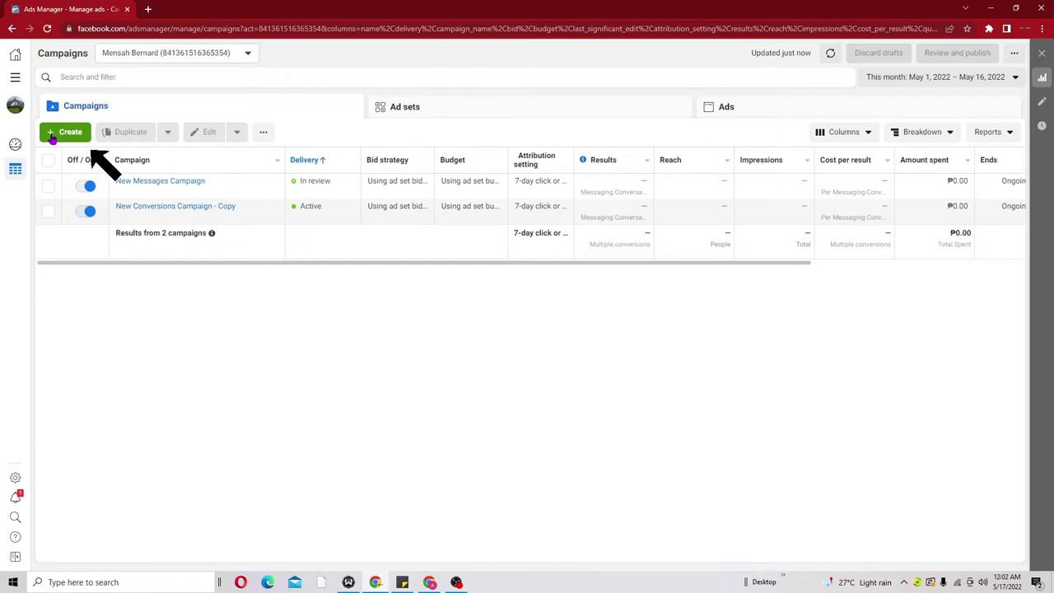
Create a new campaign with the Engagement objective and Post engagement type
left_click(51, 136)
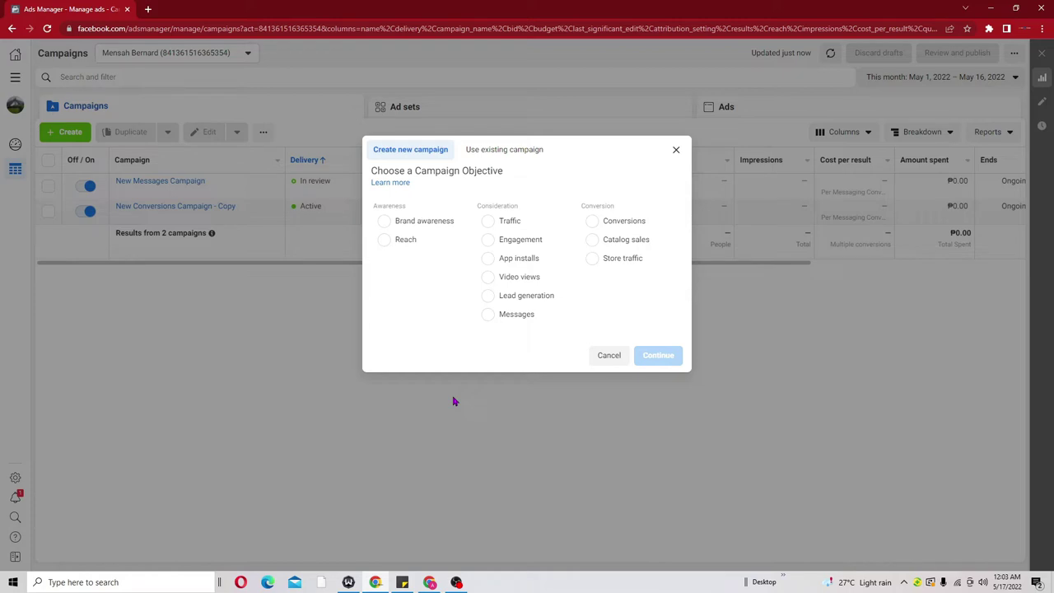
left_click(490, 240)
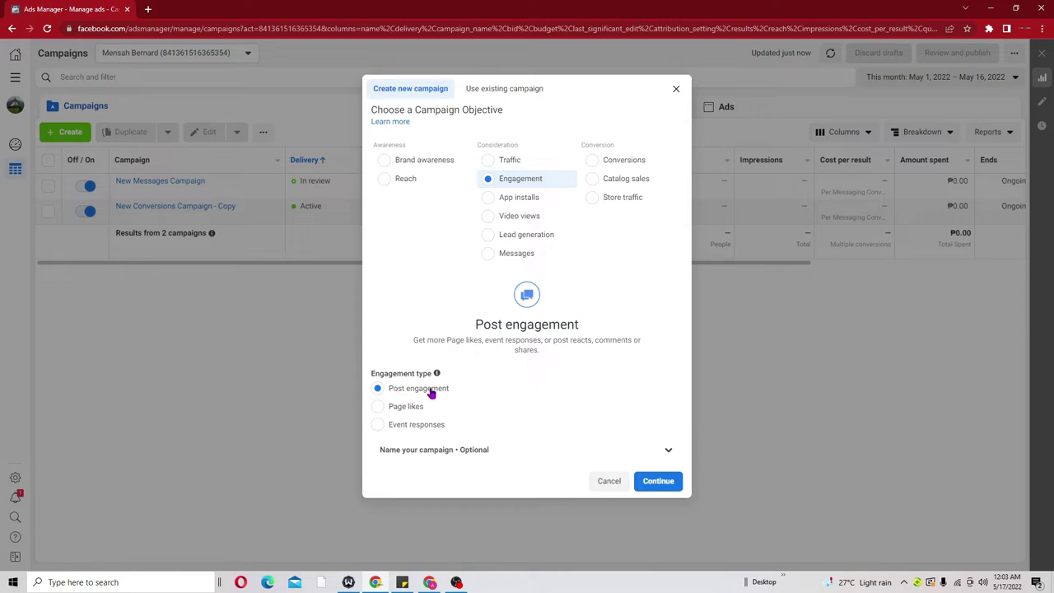
left_click(663, 483)
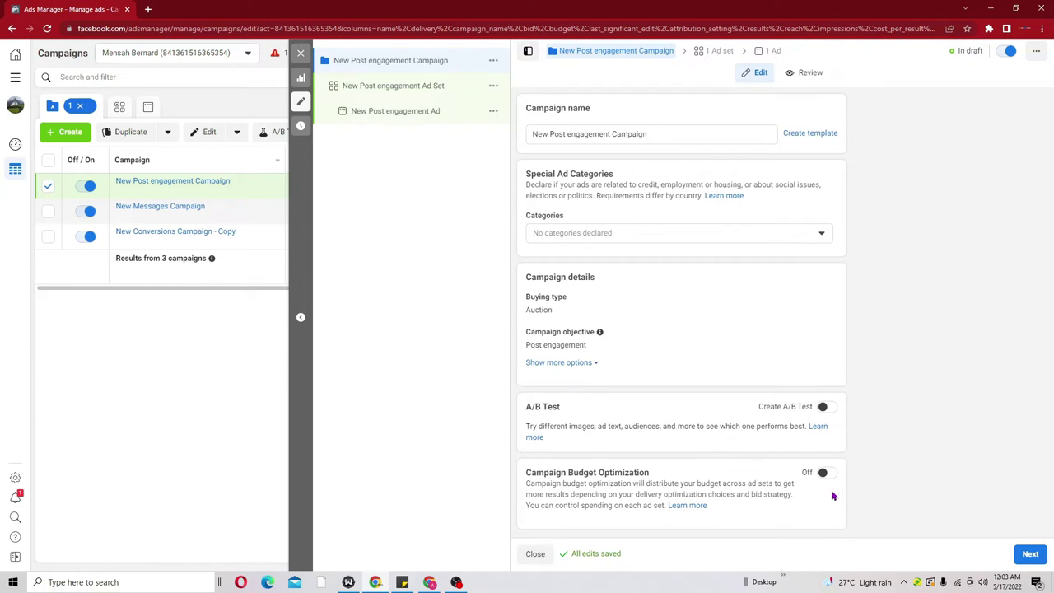
Replace the default campaign name with 'PPE/PET CLIPPER'
left_click_drag(678, 130, 525, 145)
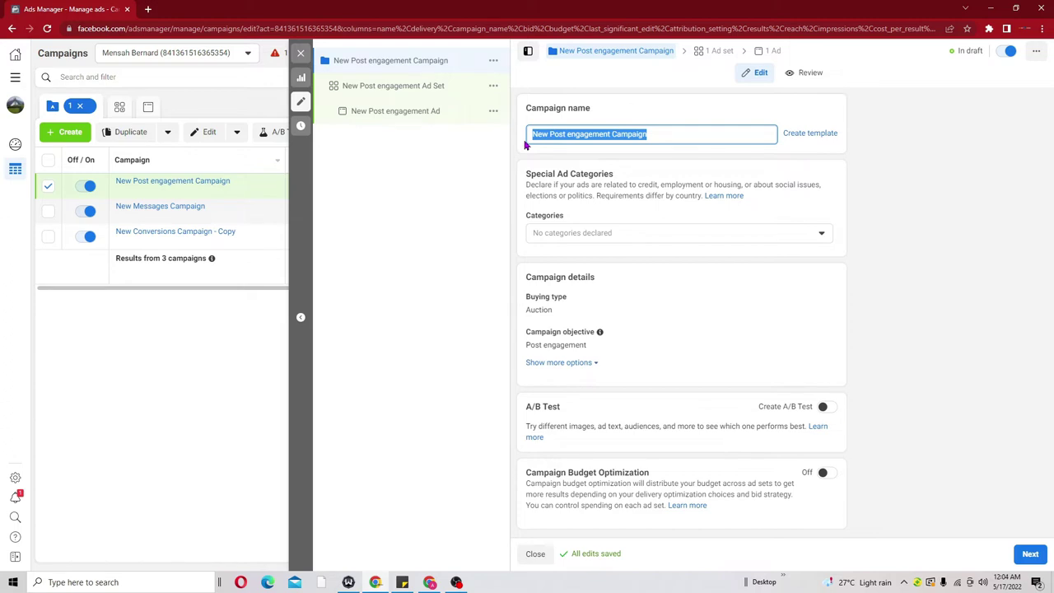
key("BackSpace")
type("P")
key("BackSpace")
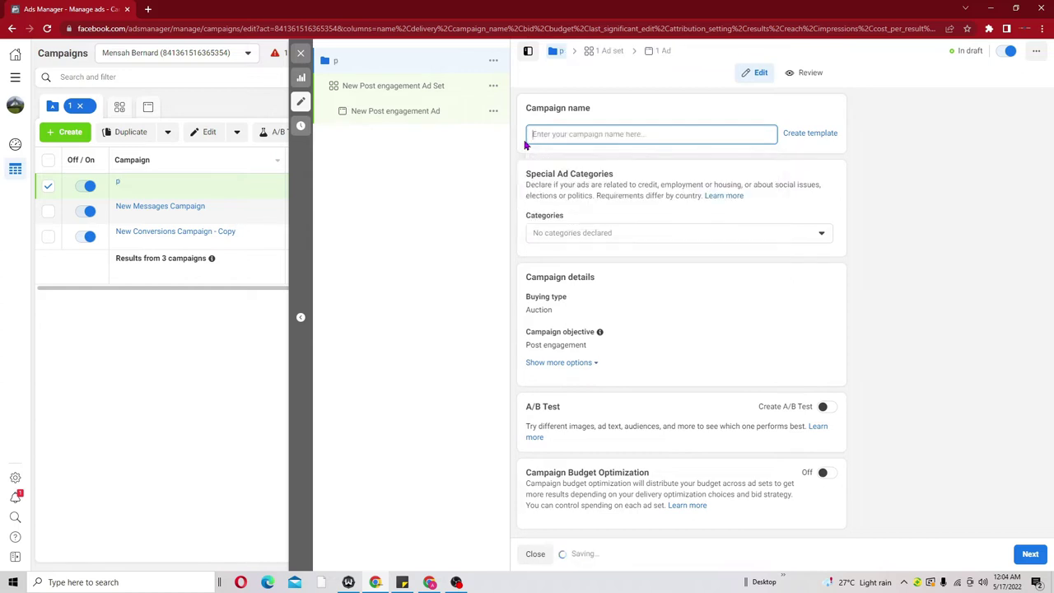
type("PP")
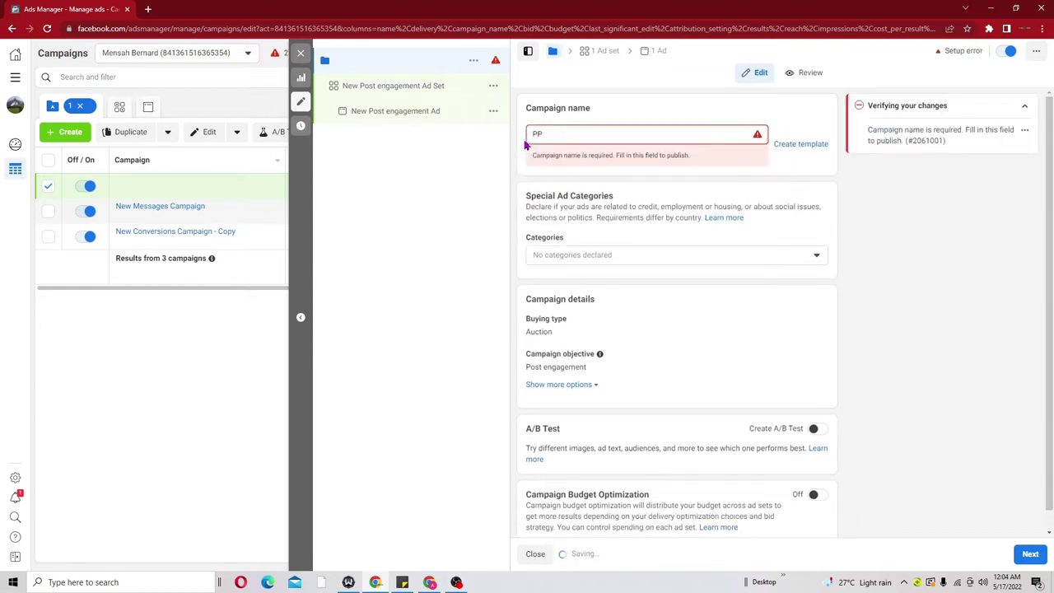
type("E/PE")
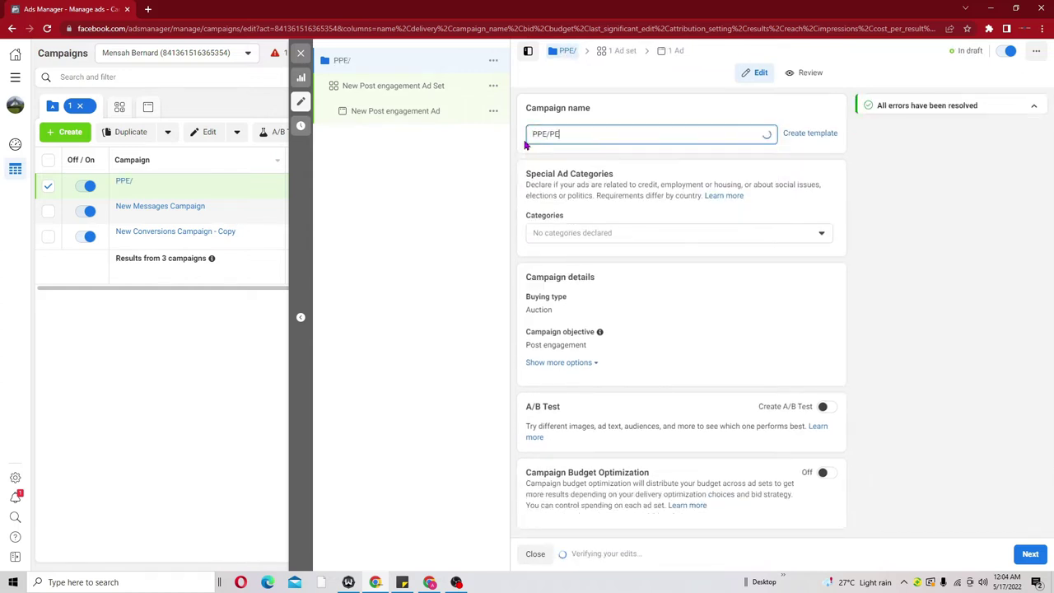
type("T CLIPPER")
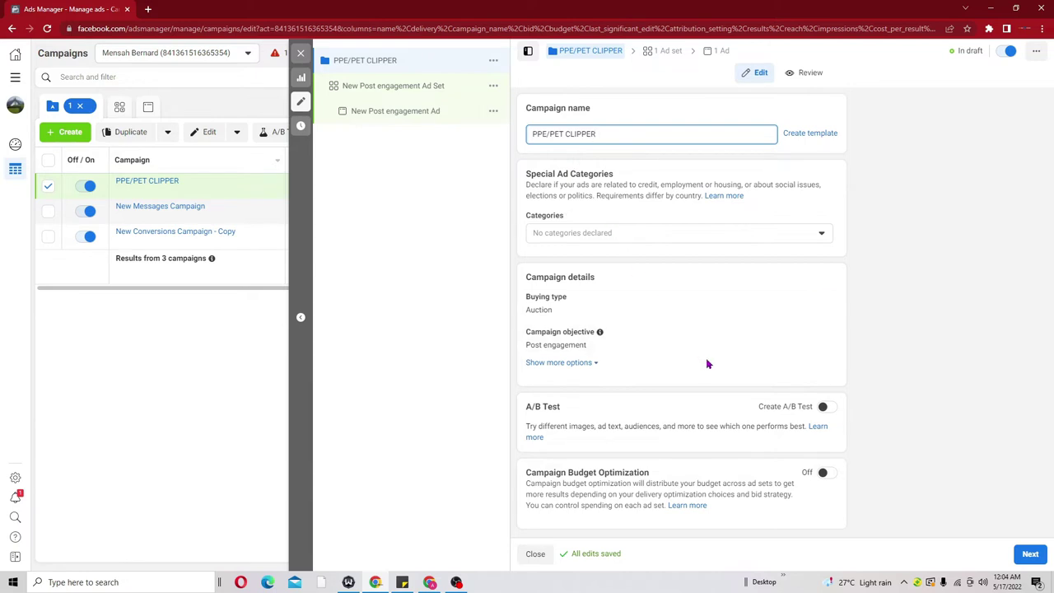
left_click_drag(659, 475, 526, 477)
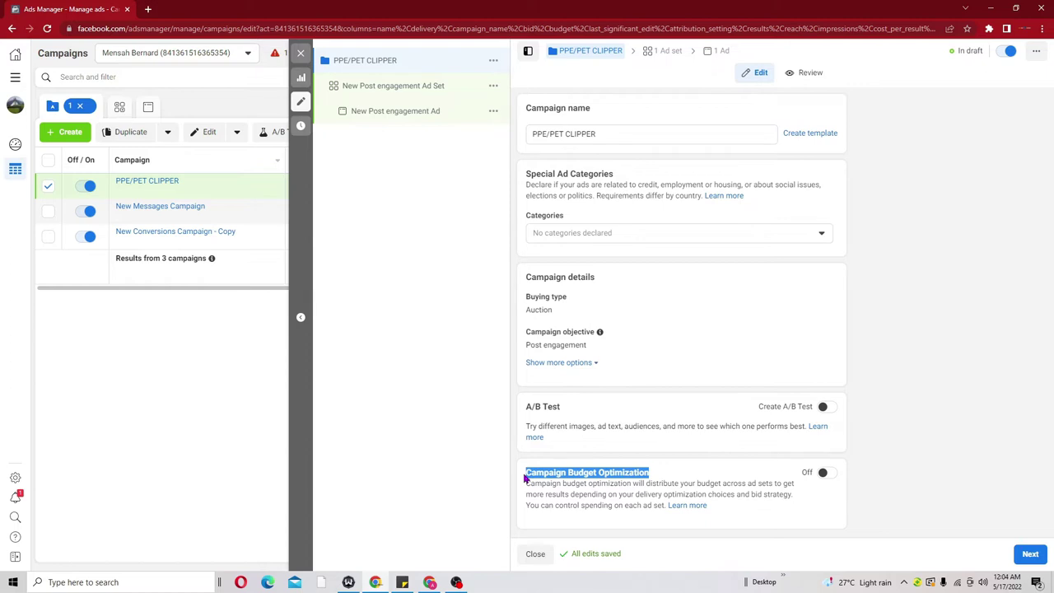
Turn on Campaign Budget Optimization and change the daily budget from 440 to 750 PHP
left_click(704, 482)
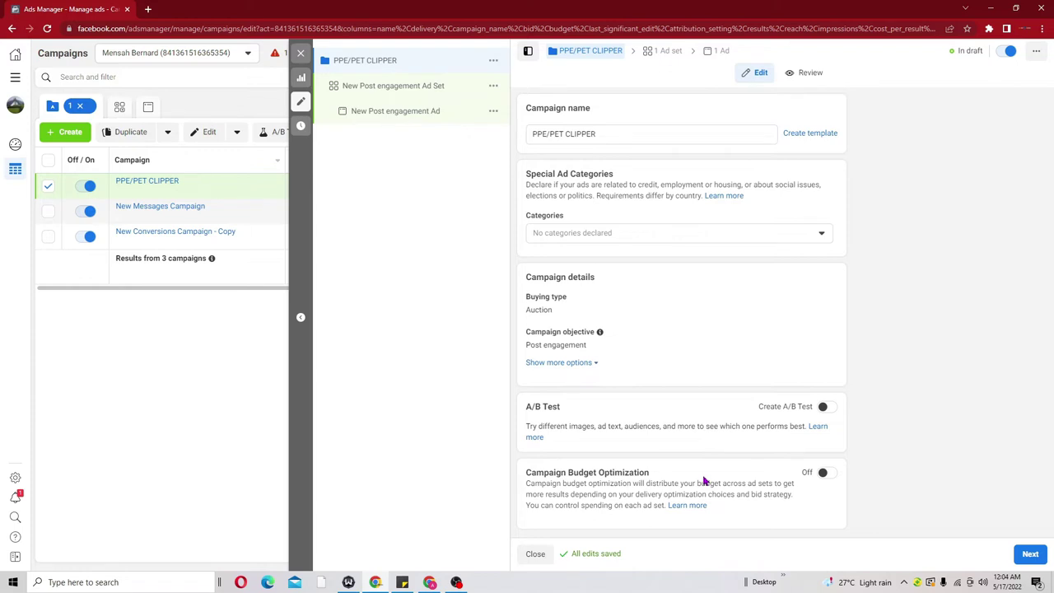
left_click(826, 475)
scroll(675, 480, "down", 3)
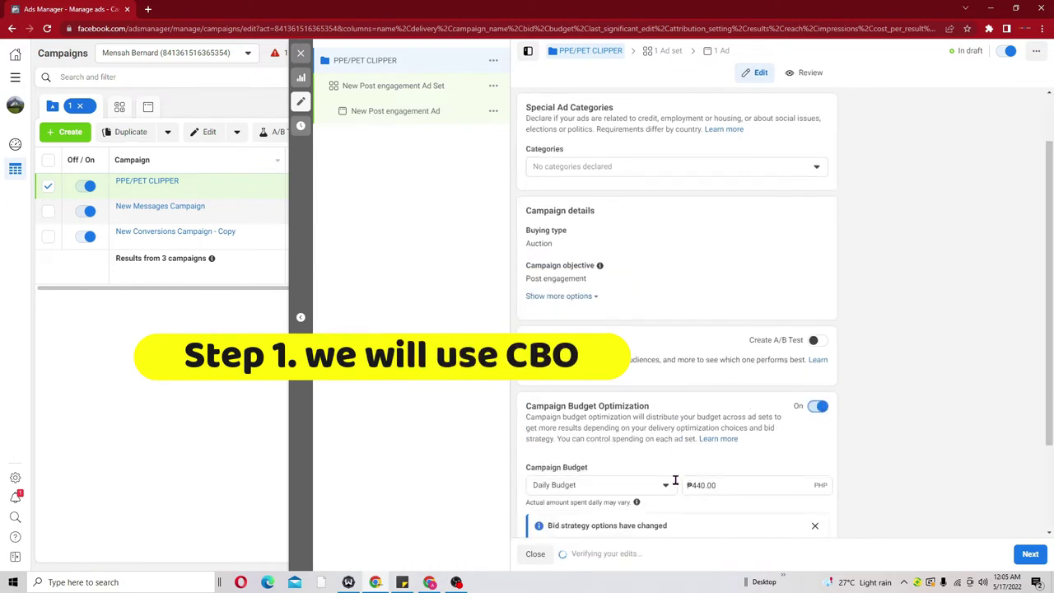
left_click(732, 363)
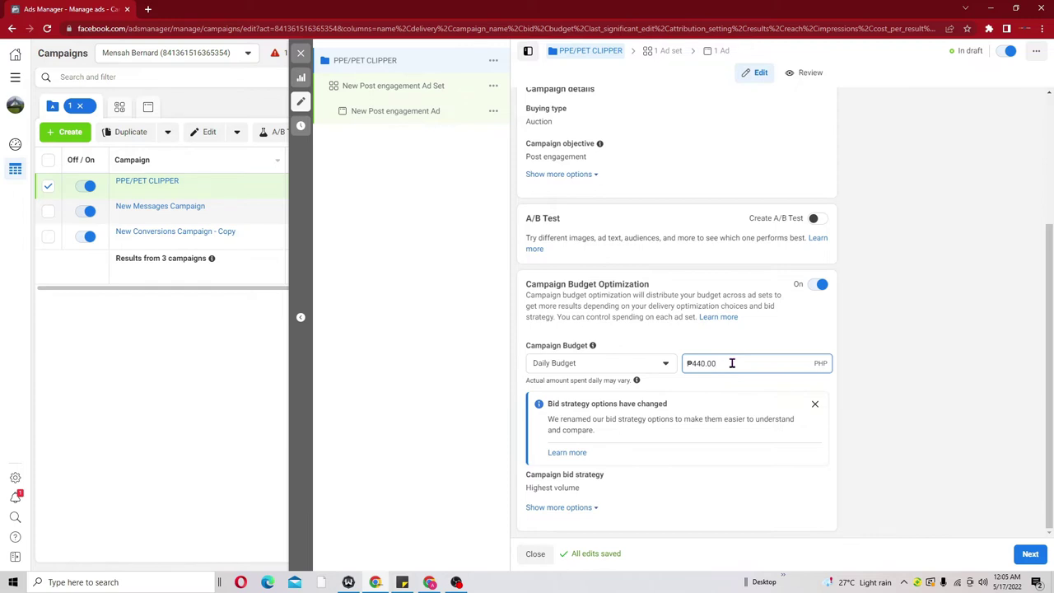
key("BackSpace")
key("BackSpace")
key("BackSpace")
key("BackSpace")
key("BackSpace")
key("BackSpace")
type("750")
Move to the ad set level and rename the ad set 'DOG'
left_click(1027, 555)
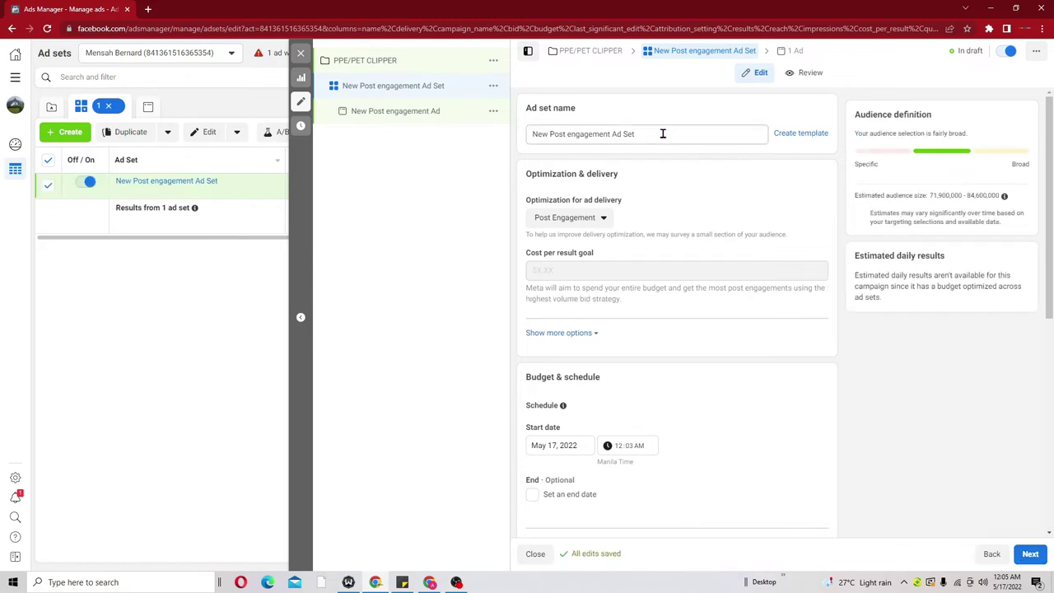
left_click_drag(632, 135, 496, 138)
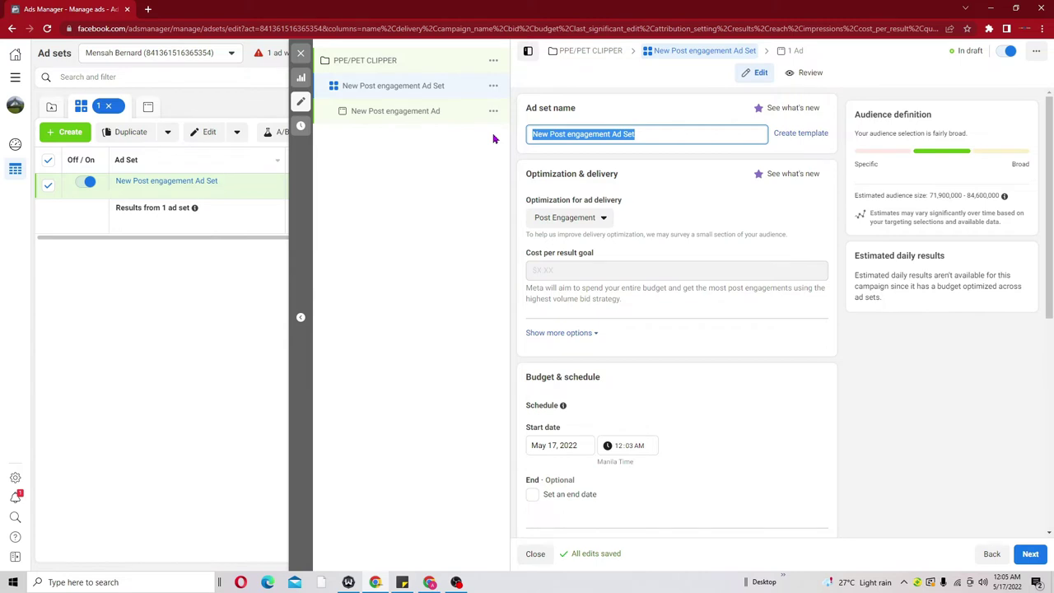
key("BackSpace")
type("DOG")
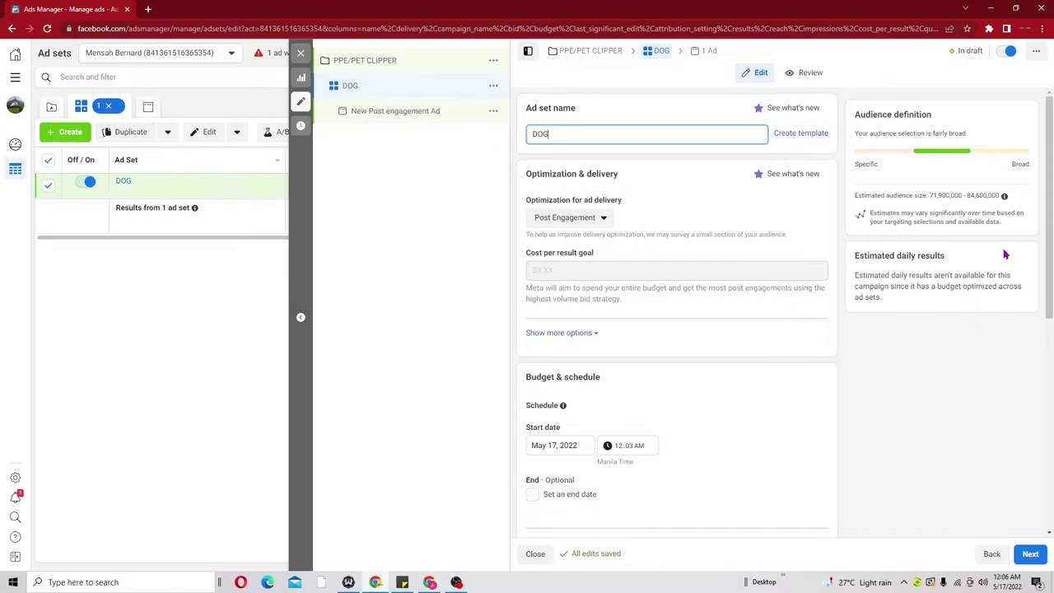
Set the ad set start to May 18, 2022 at 12:00 AM
scroll(1052, 241, "down", 2)
left_click_drag(1052, 240, 1048, 302)
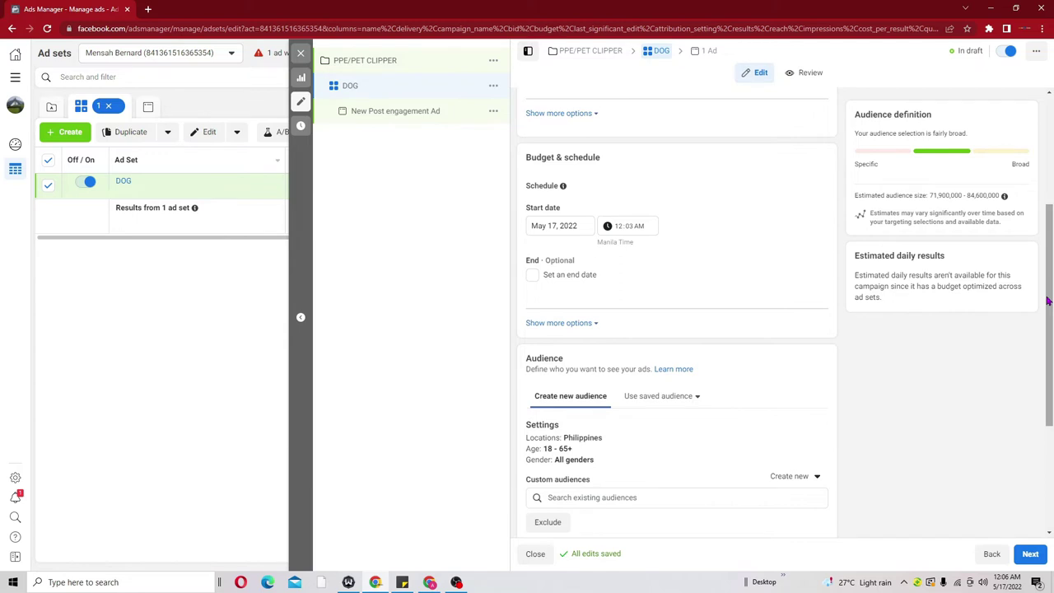
left_click(554, 225)
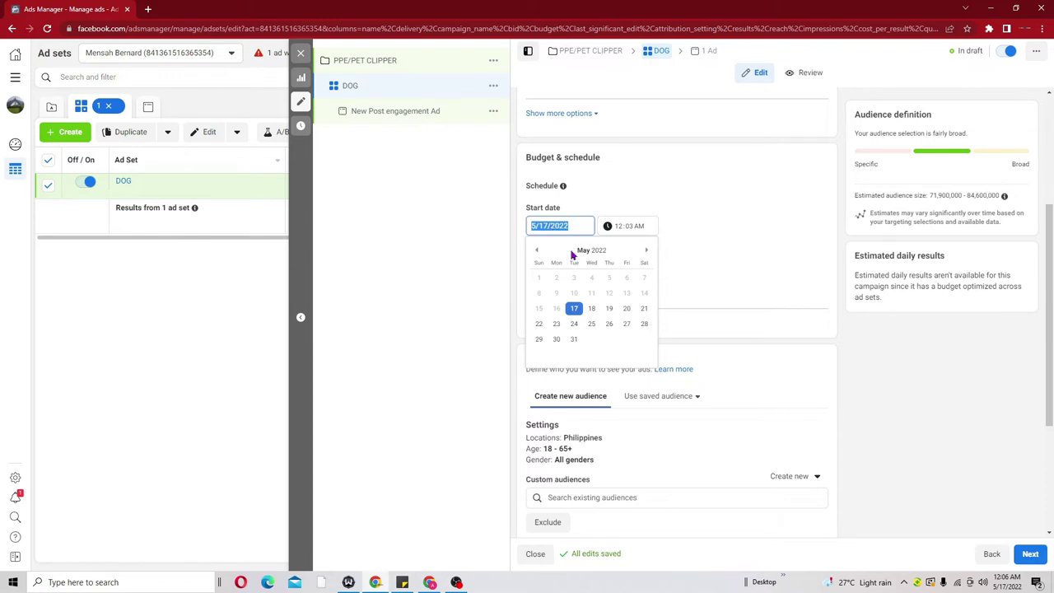
left_click(591, 309)
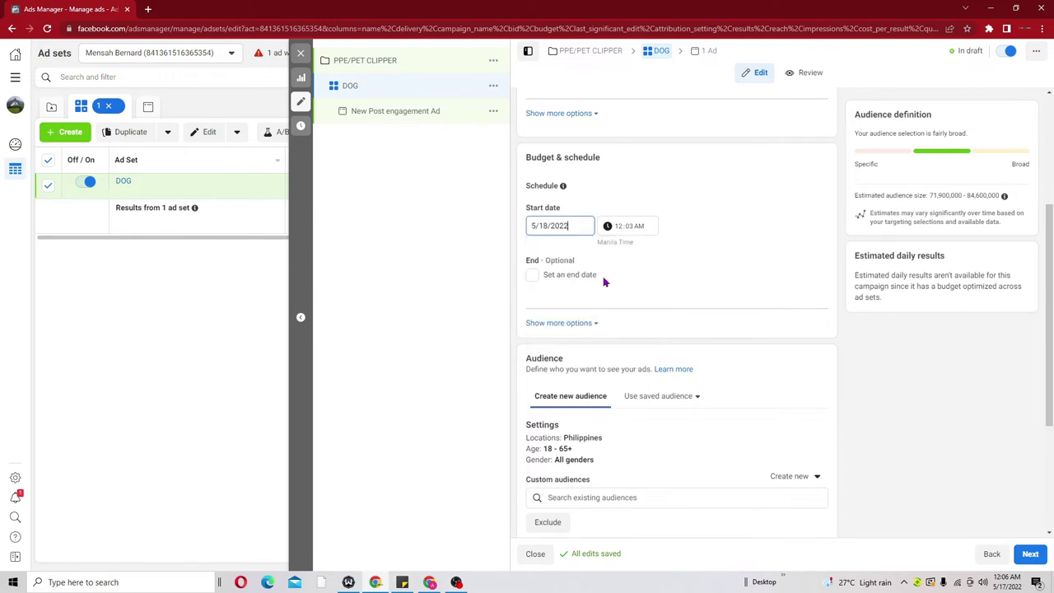
left_click(632, 230)
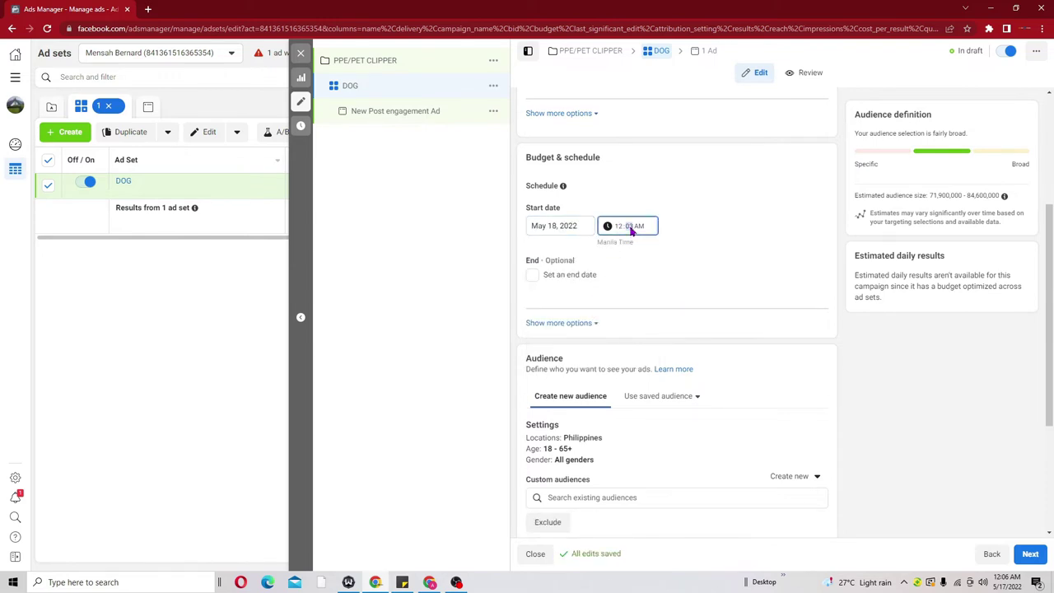
type("00")
Enable ad set spend limits with a 200 PHP daily minimum
left_click(540, 324)
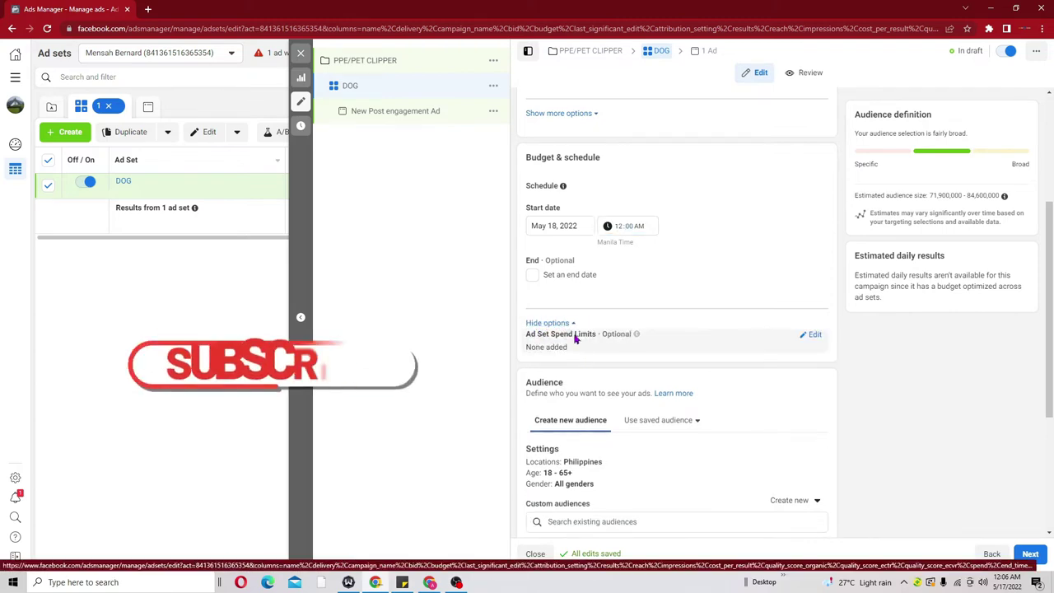
left_click(816, 335)
left_click(533, 354)
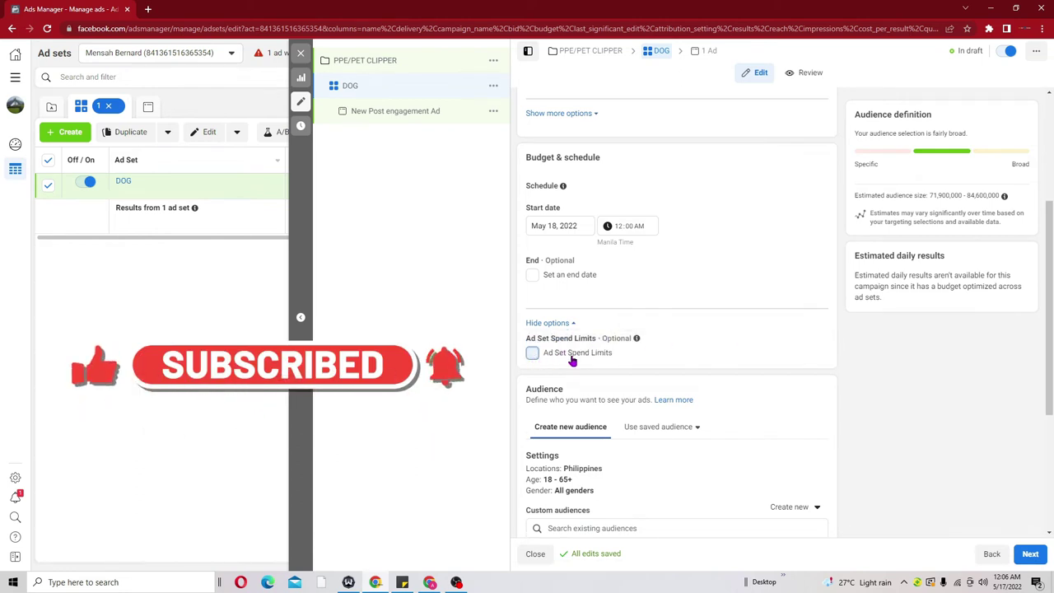
left_click(572, 383)
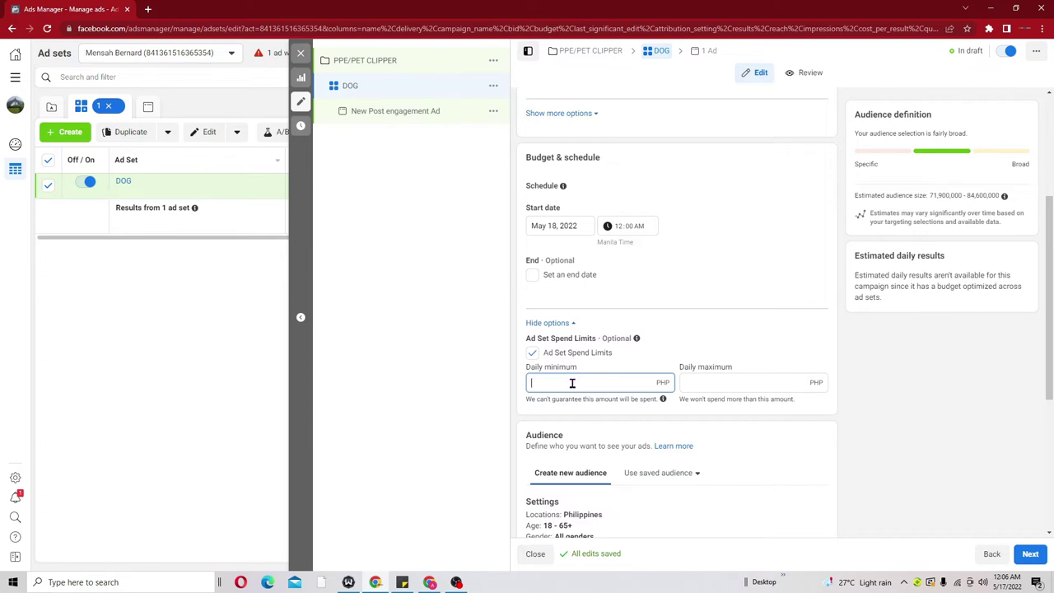
type("200")
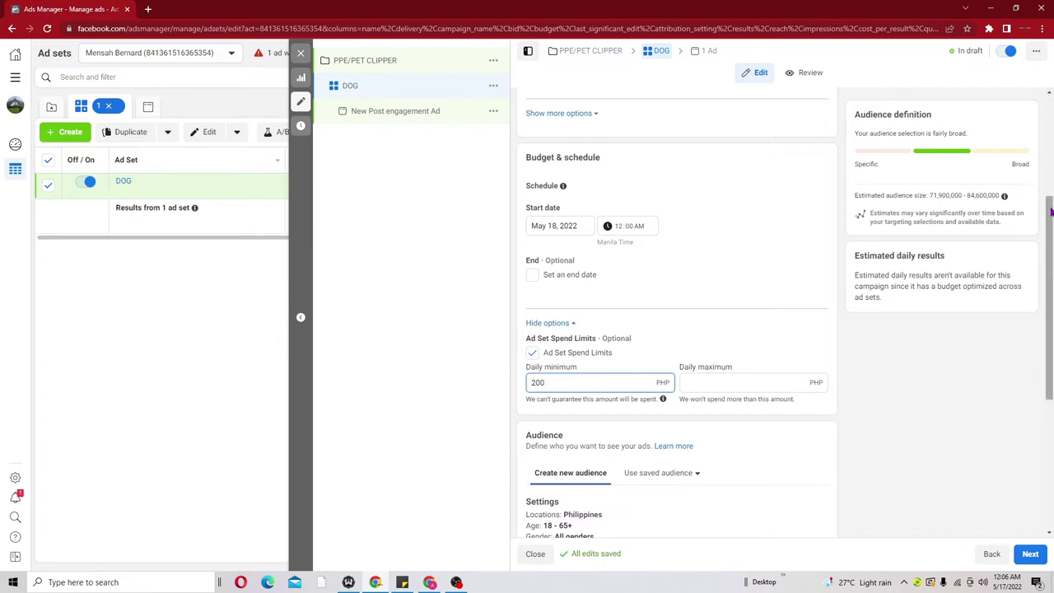
left_click_drag(1051, 235, 1036, 351)
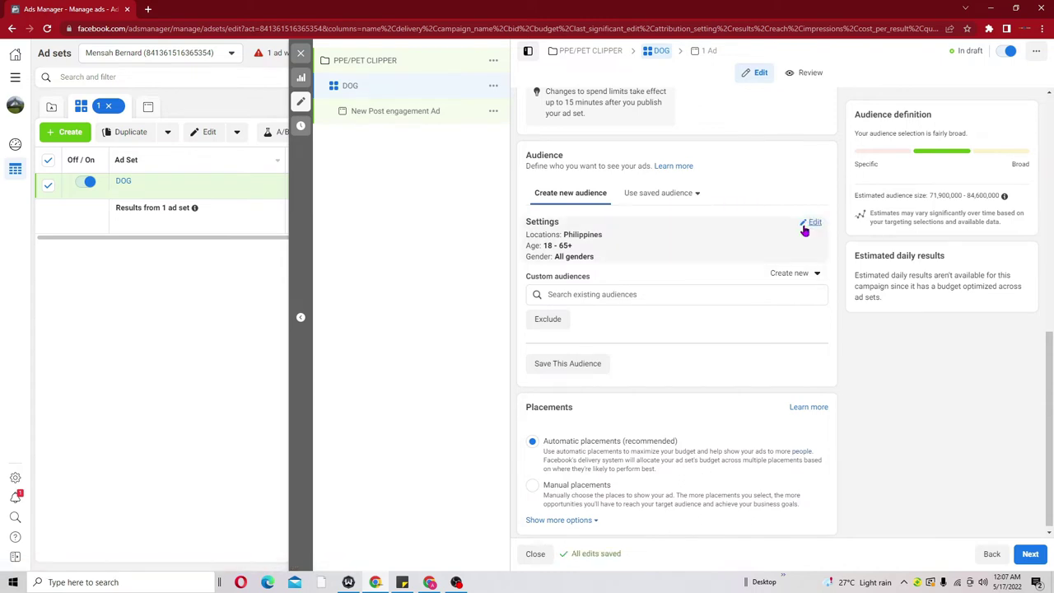
Review the audience: Philippines, ages 18–65+, all genders
left_click(812, 224)
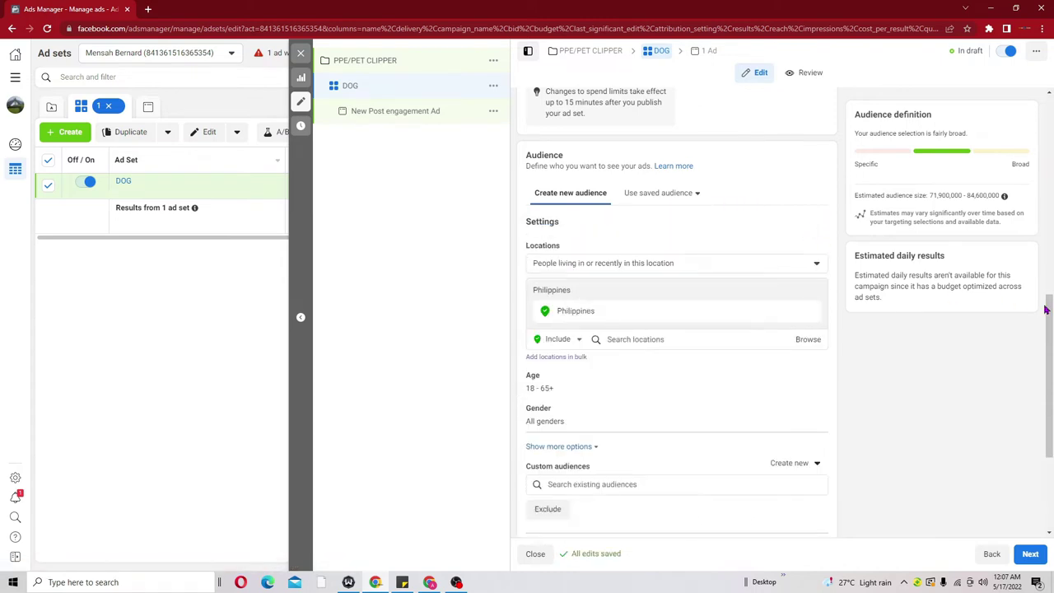
scroll(816, 237, "down", 2)
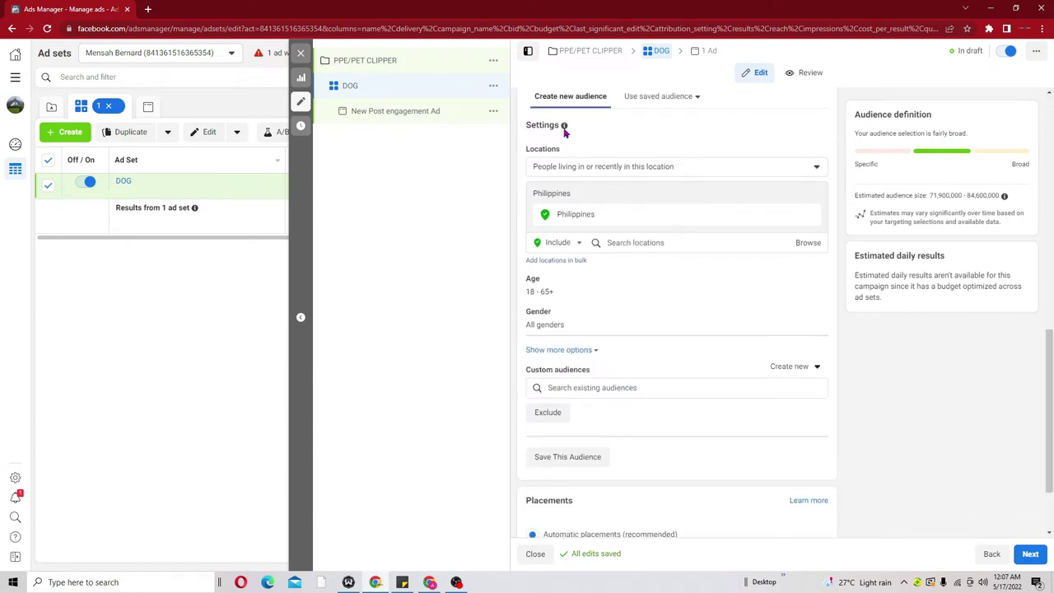
mouse_move(580, 211)
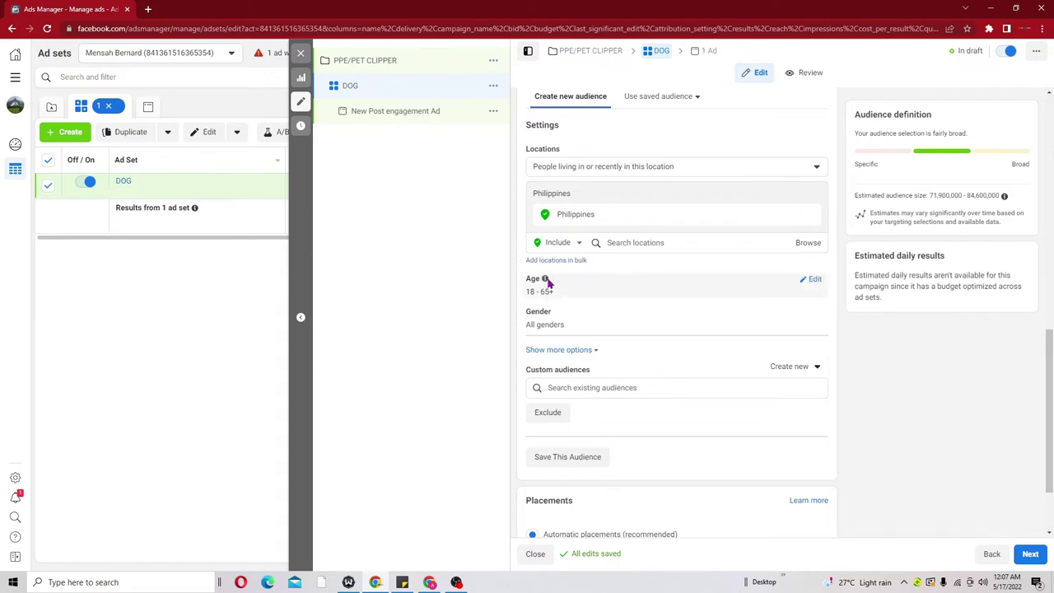
mouse_move(533, 283)
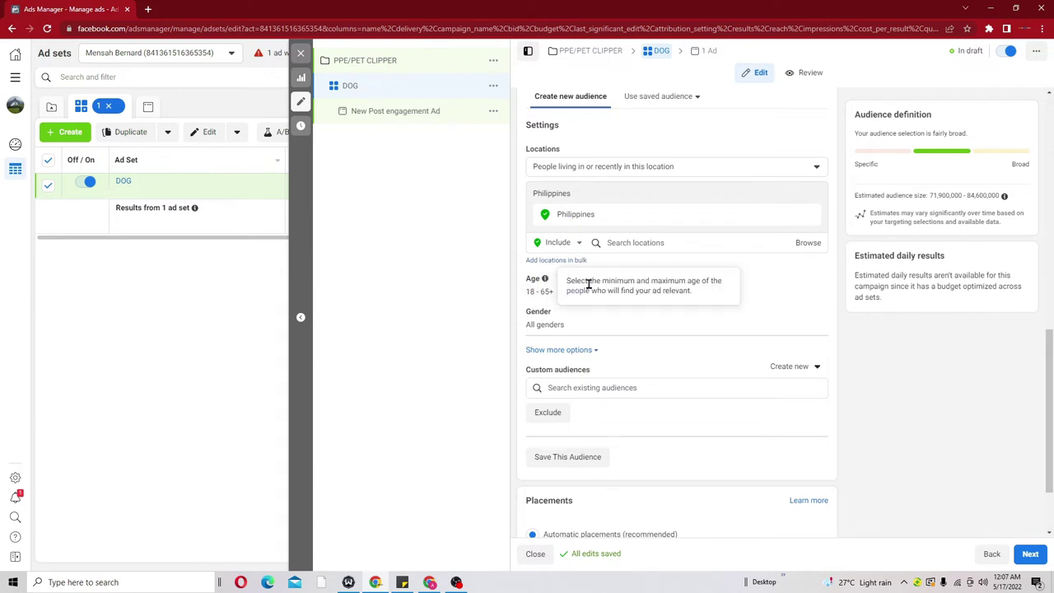
left_click(814, 280)
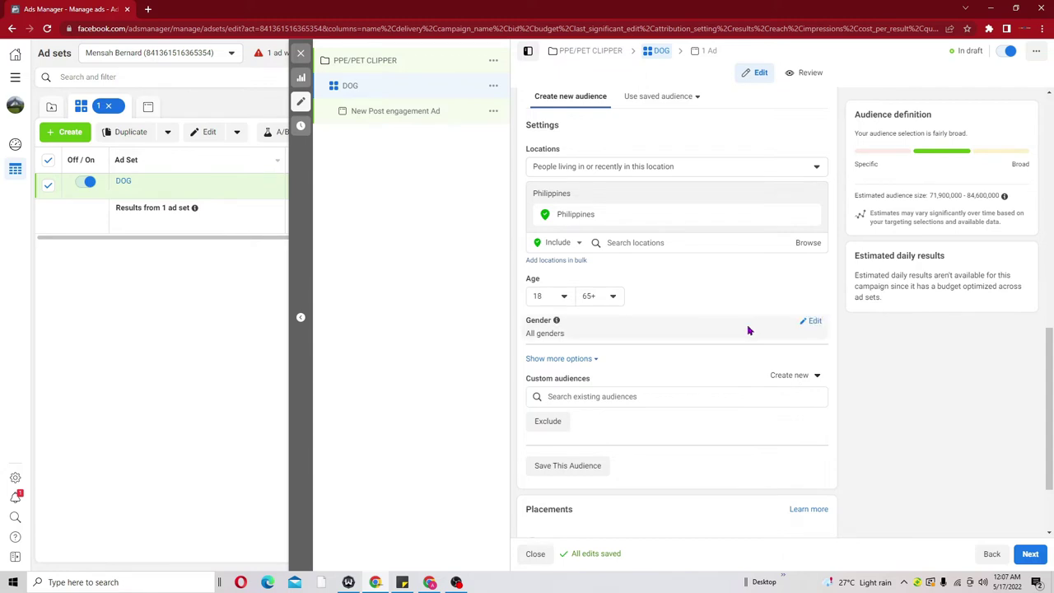
left_click(813, 324)
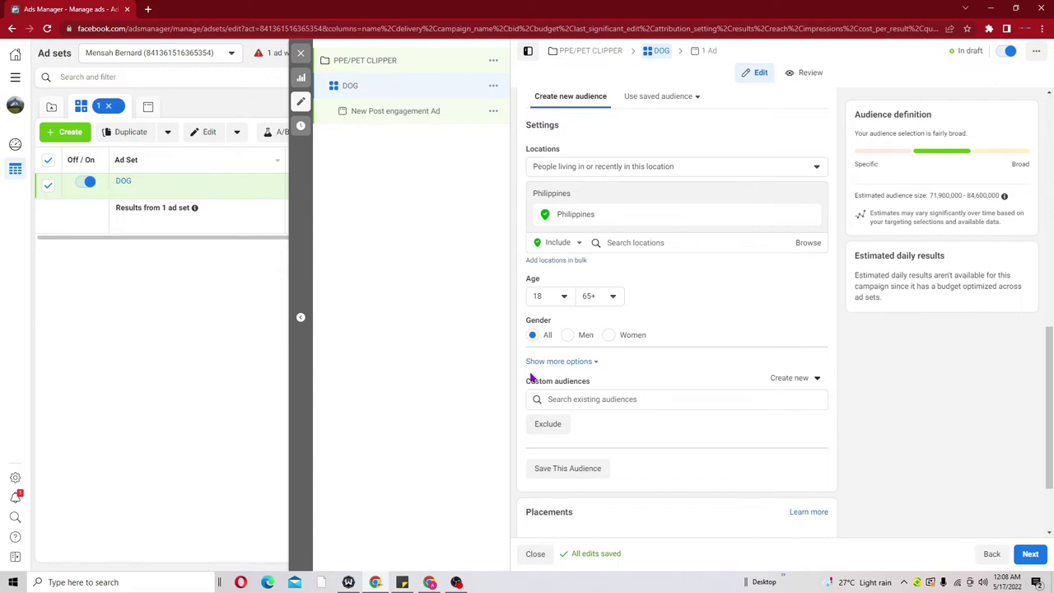
Reveal more audience options and open Detailed targeting for editing
left_click(541, 363)
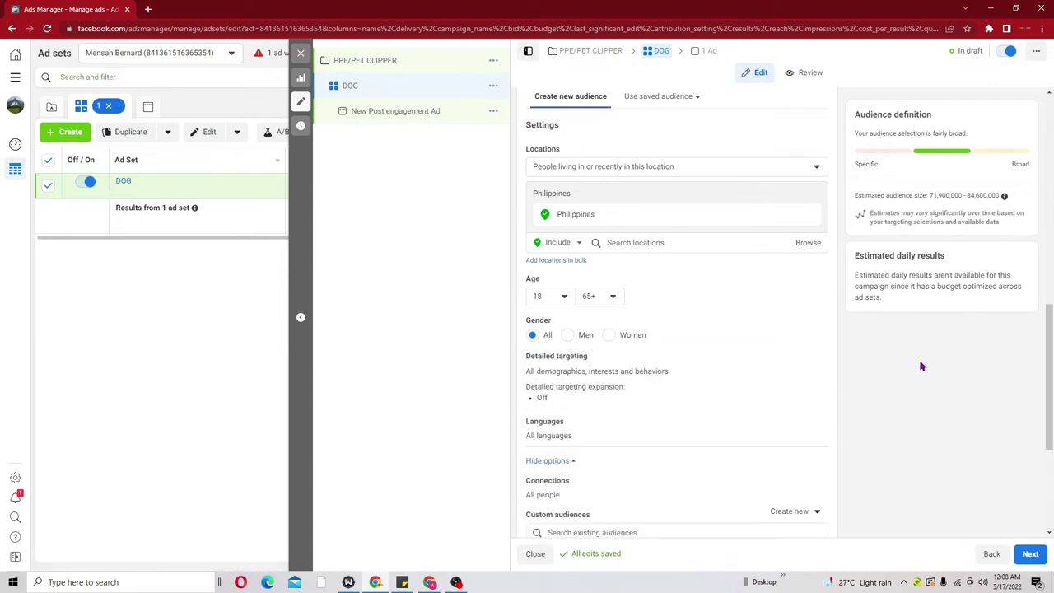
scroll(1052, 368, "down", 1)
scroll(1045, 367, "down", 1)
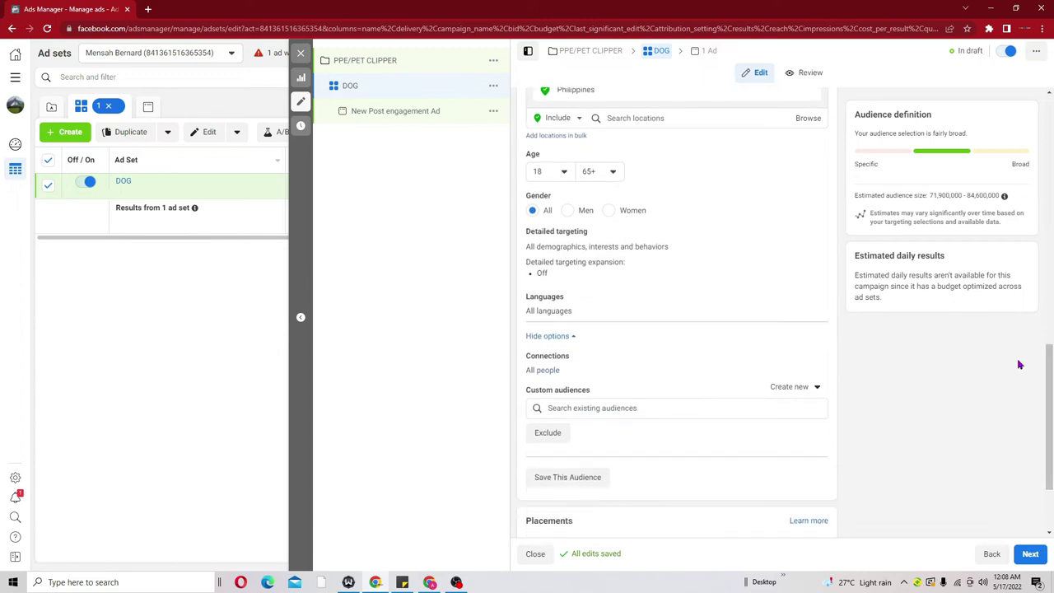
left_click(812, 237)
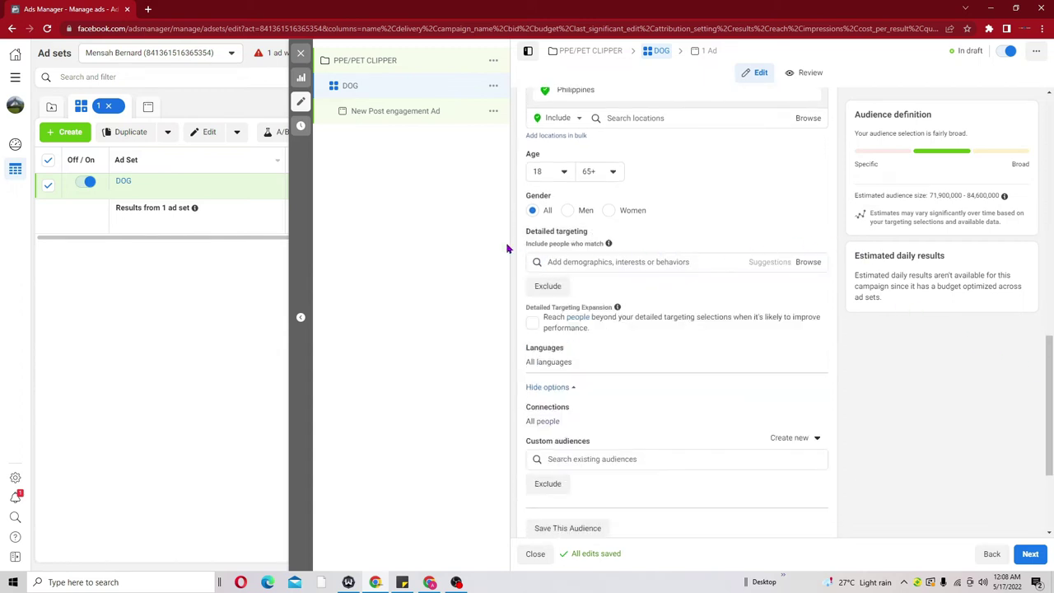
Target the Dogs interest in detailed targeting and add an empty narrowing condition
left_click(554, 262)
type("dOG")
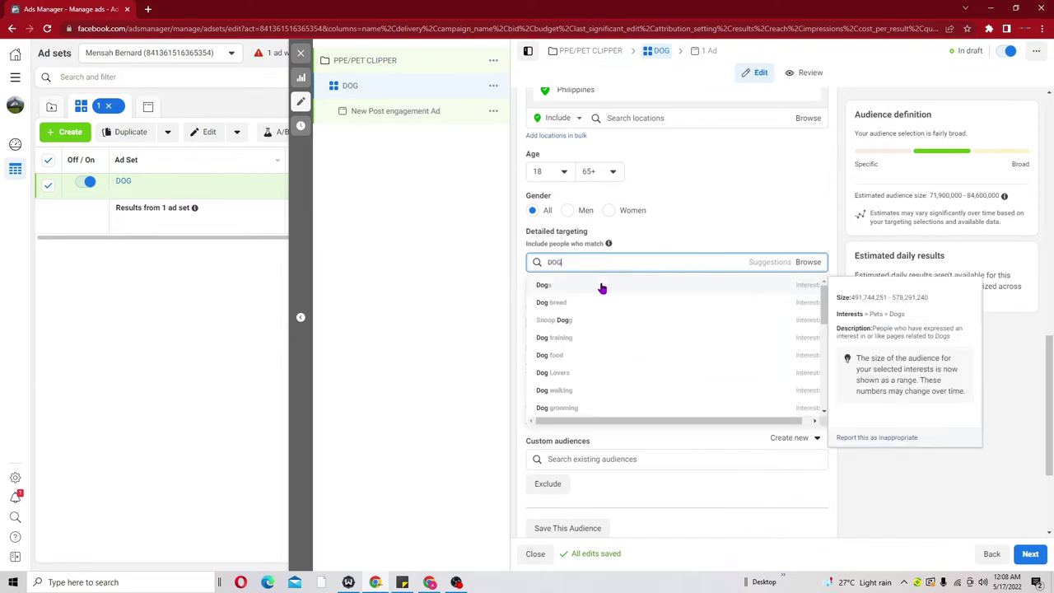
left_click(602, 286)
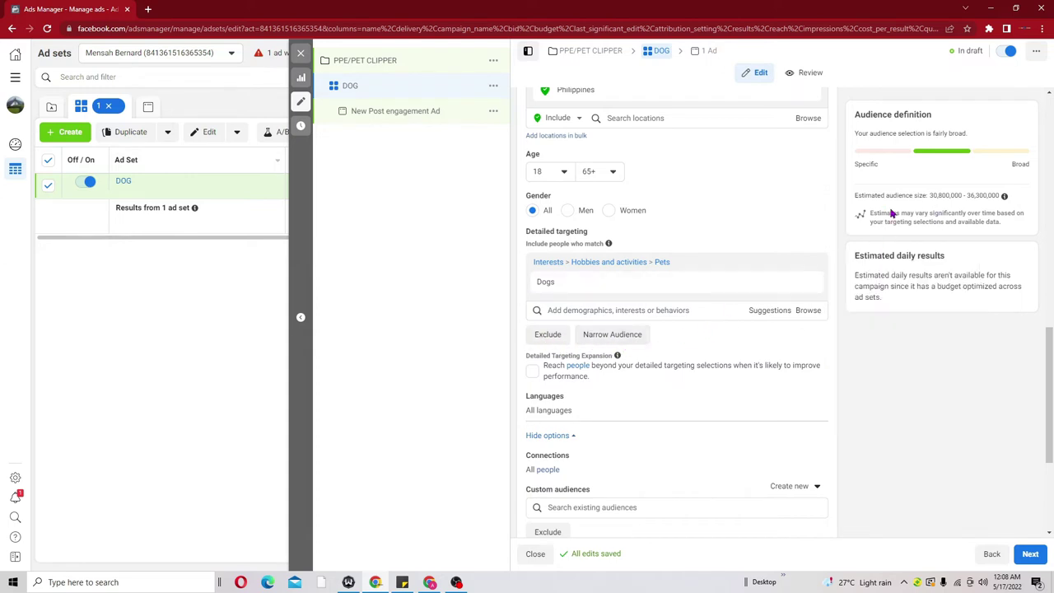
left_click_drag(855, 195, 1029, 197)
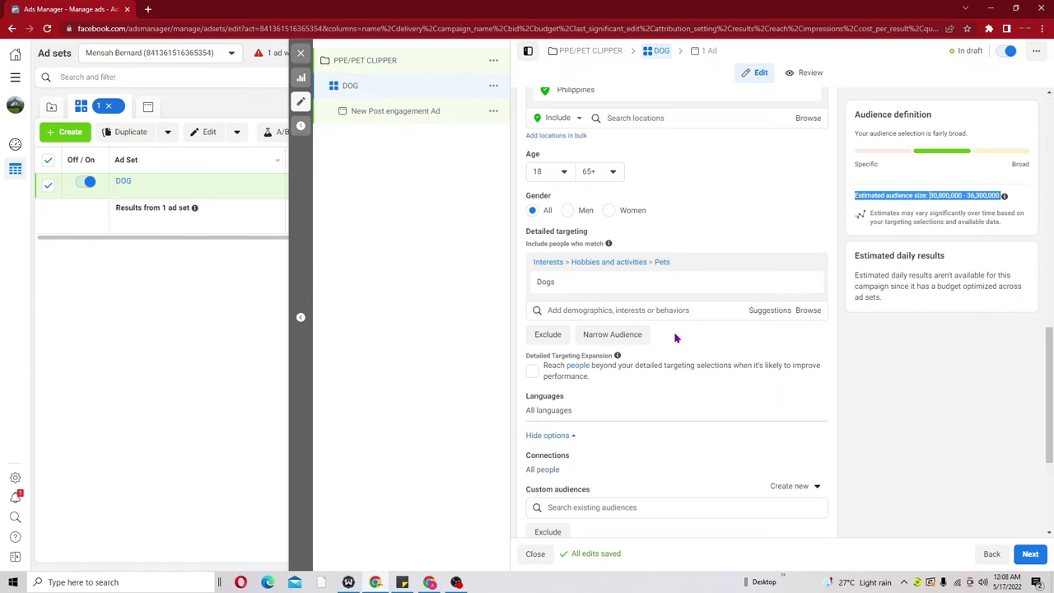
left_click(632, 335)
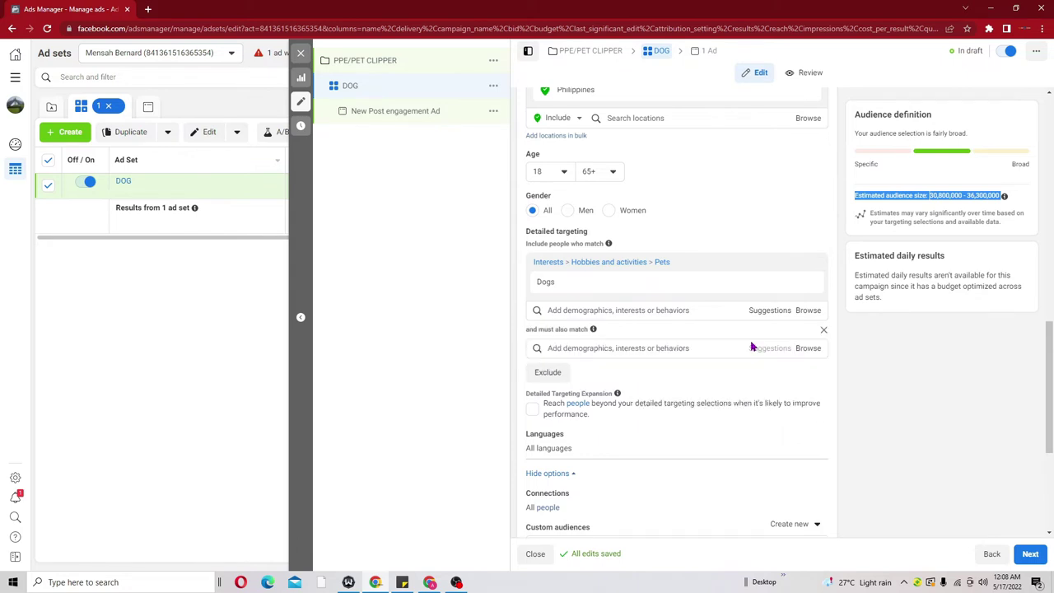
Narrow the audience to also match Engaged Shoppers, estimating 12,700,000–14,900,000 people
left_click(597, 347)
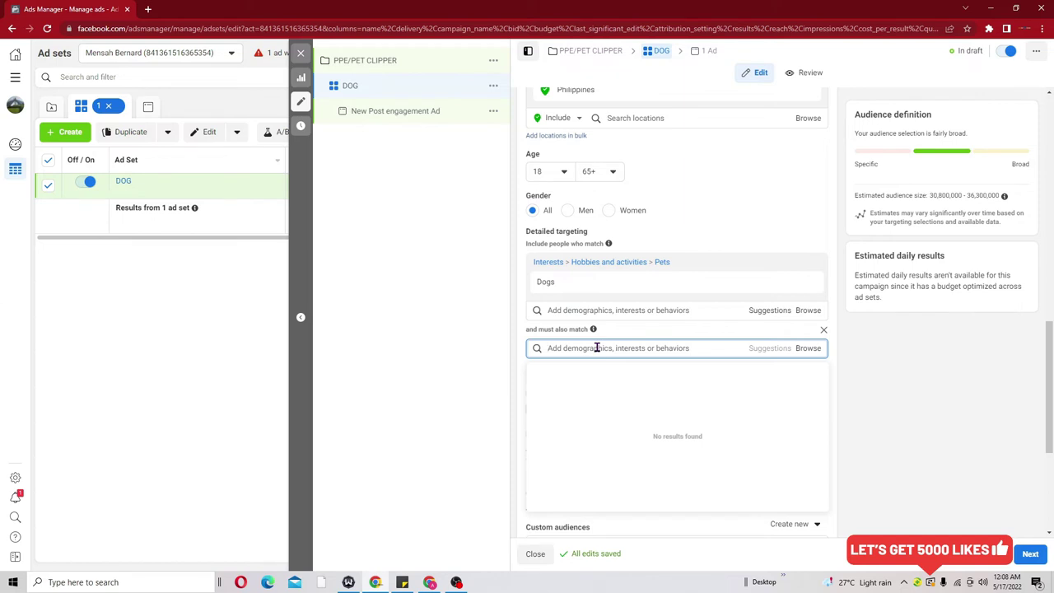
type("ENG")
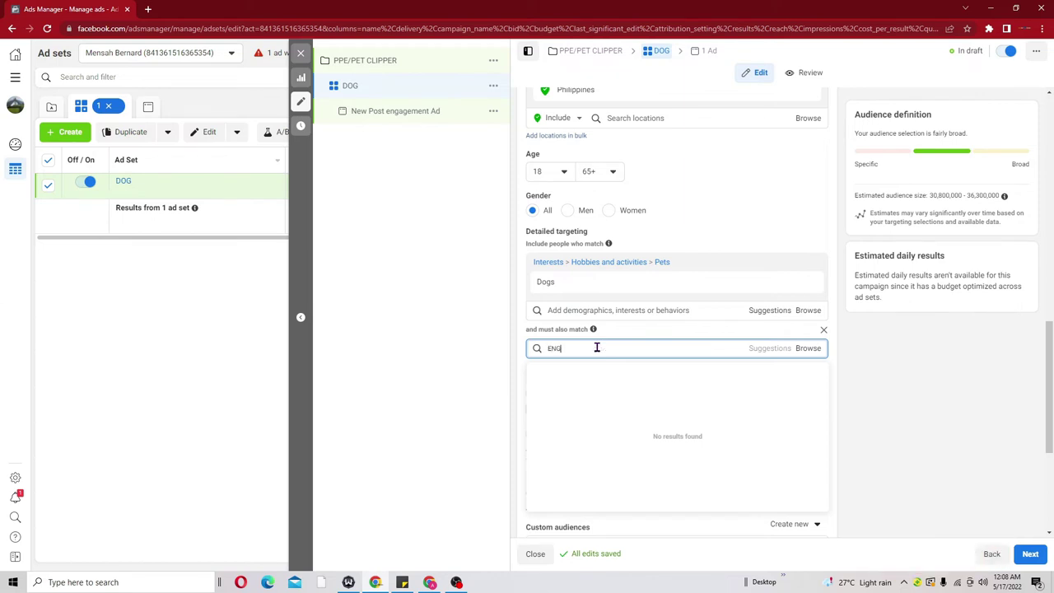
type("AGAED SHOPPERS")
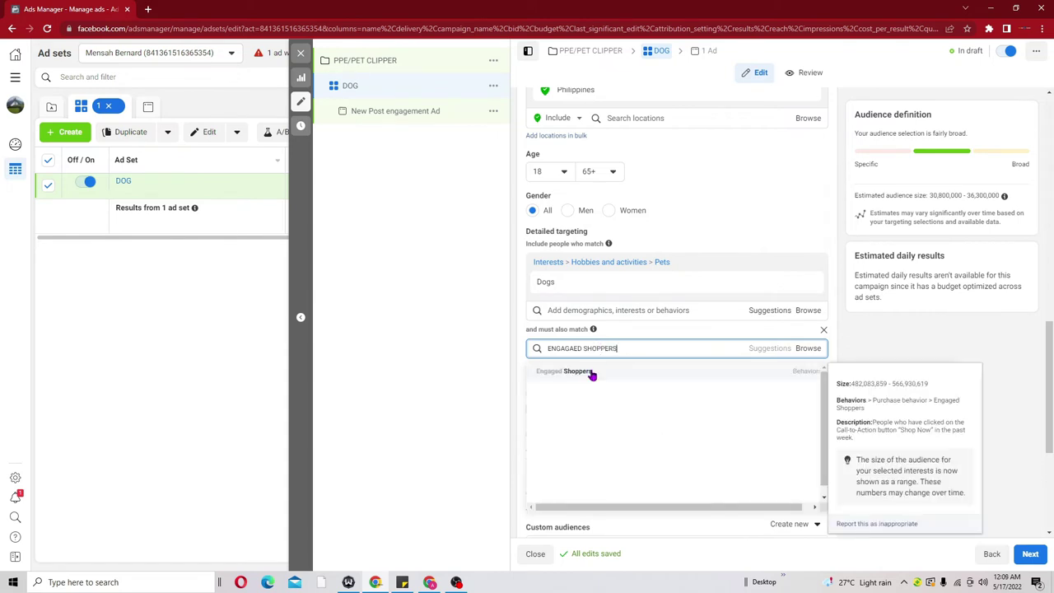
left_click(819, 376)
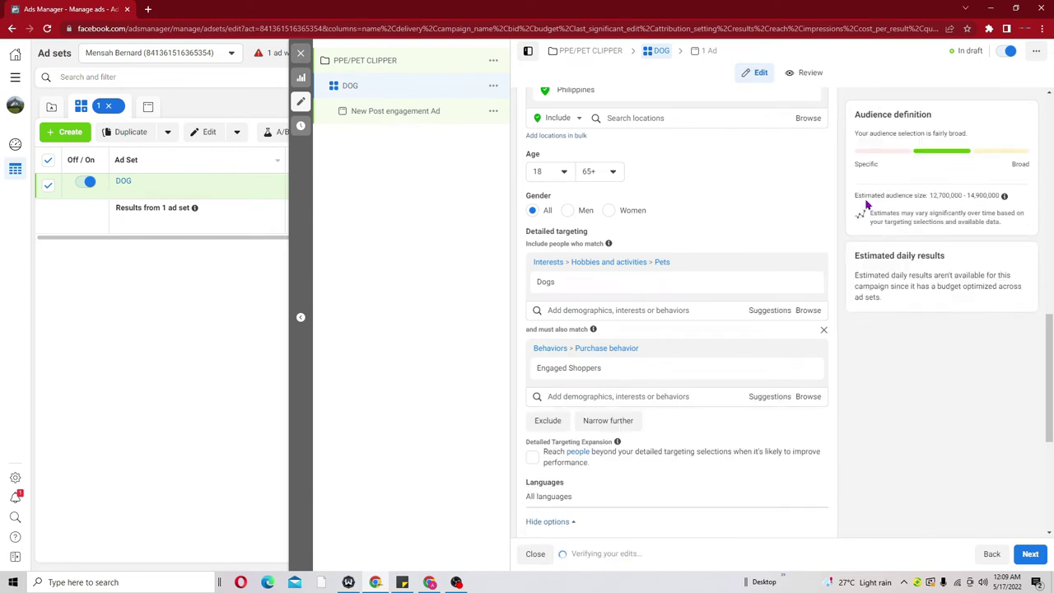
left_click_drag(858, 194, 1026, 198)
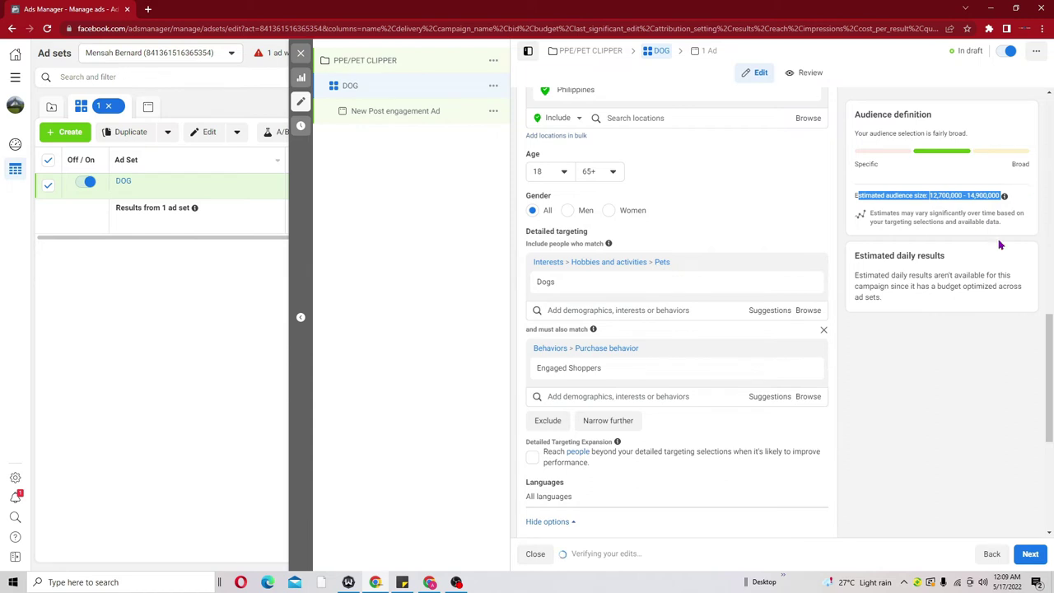
left_click_drag(1050, 339, 1051, 428)
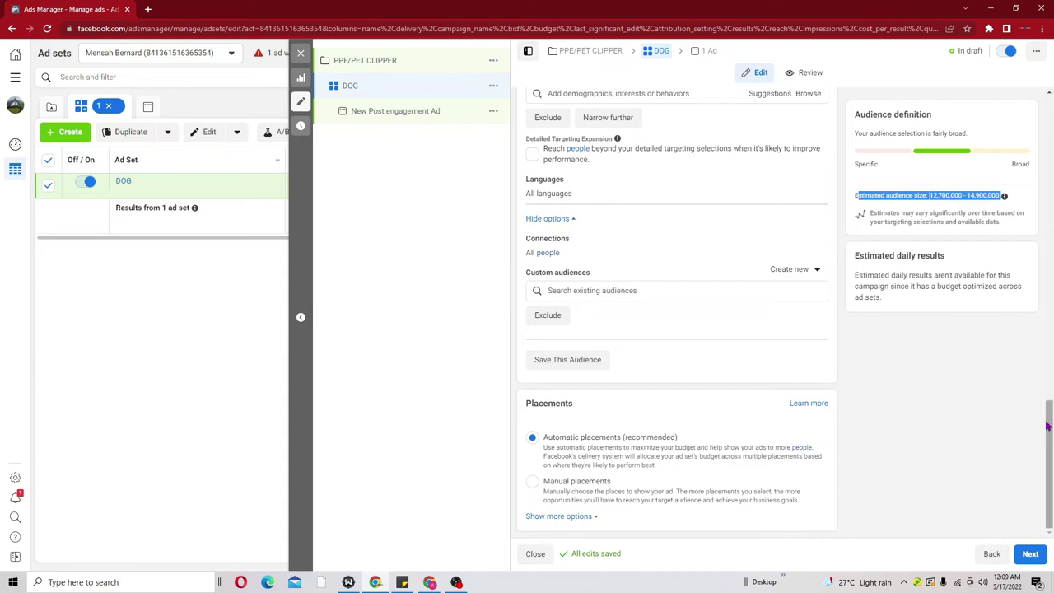
Use manual Facebook-only placements without Audience Network, then proceed to the ad
left_click(532, 485)
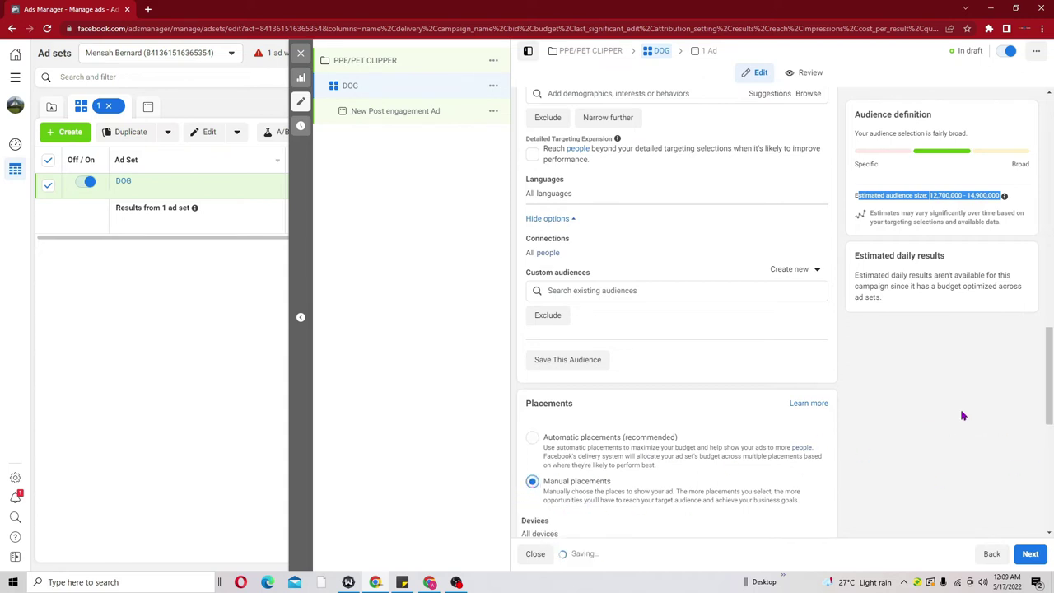
left_click_drag(1052, 347, 1052, 418)
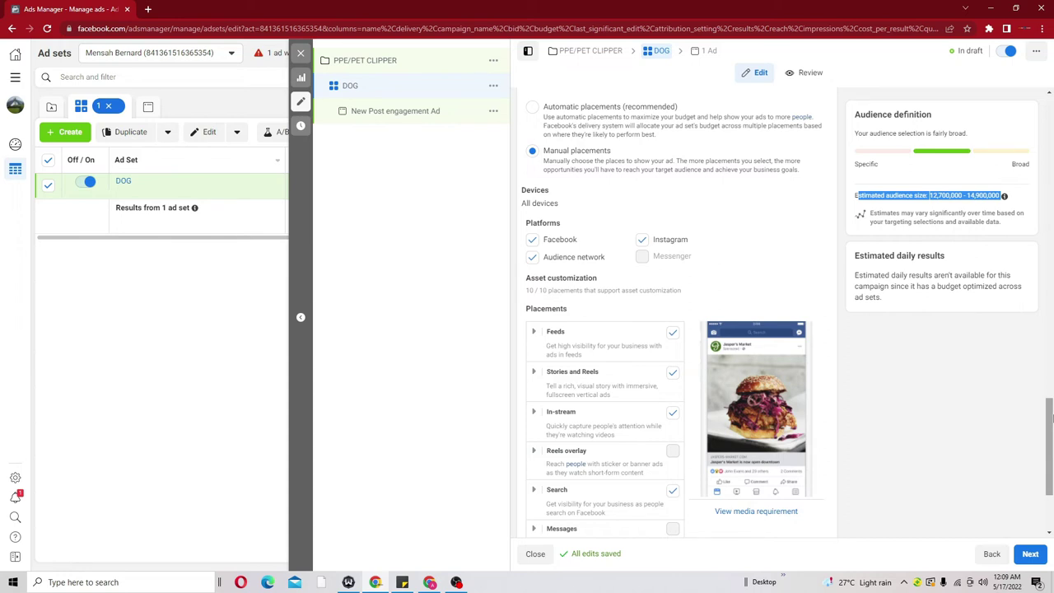
left_click(532, 259)
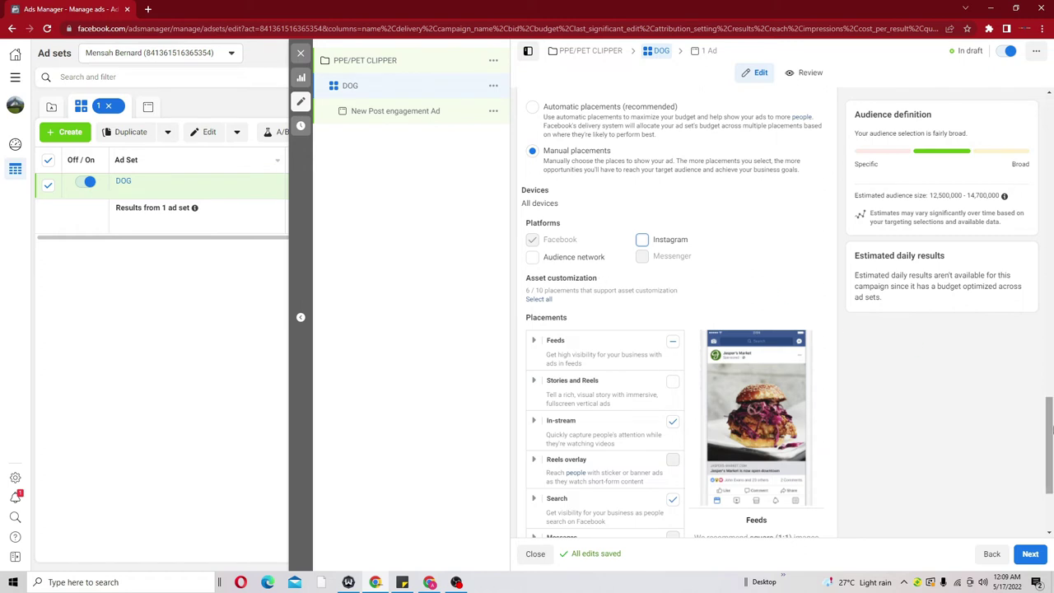
scroll(766, 329, "down", 2)
left_click(1031, 556)
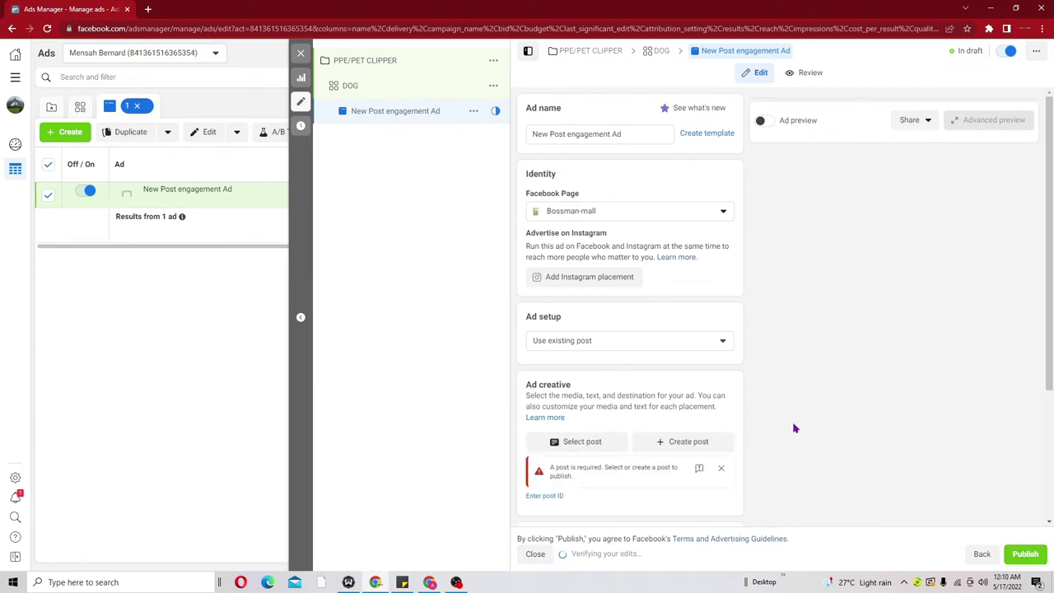
Set the ad to use an existing post and browse the Page's posts
left_click_drag(629, 134, 522, 146)
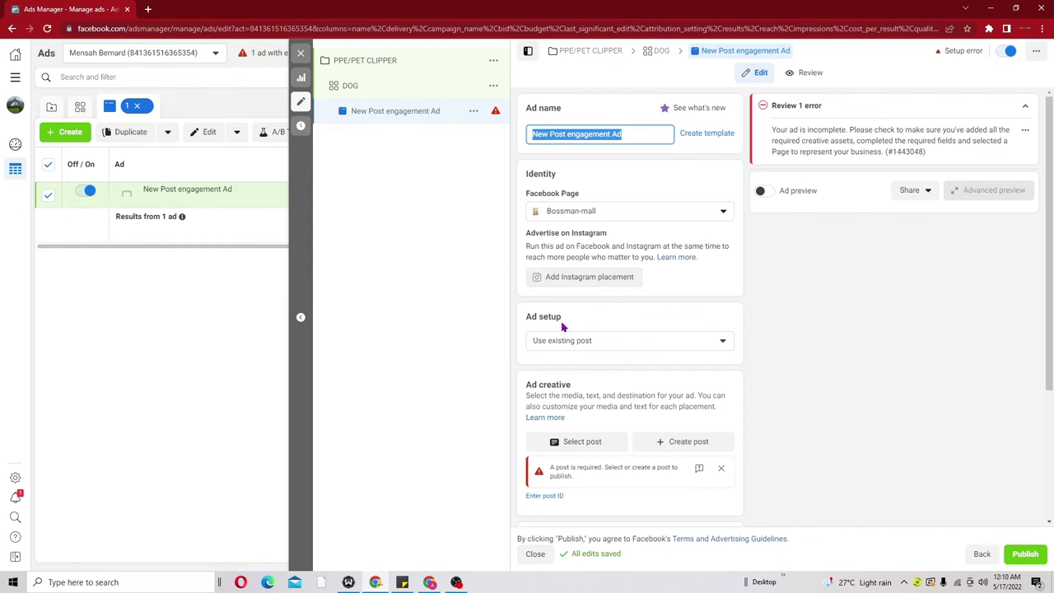
left_click_drag(565, 327, 518, 325)
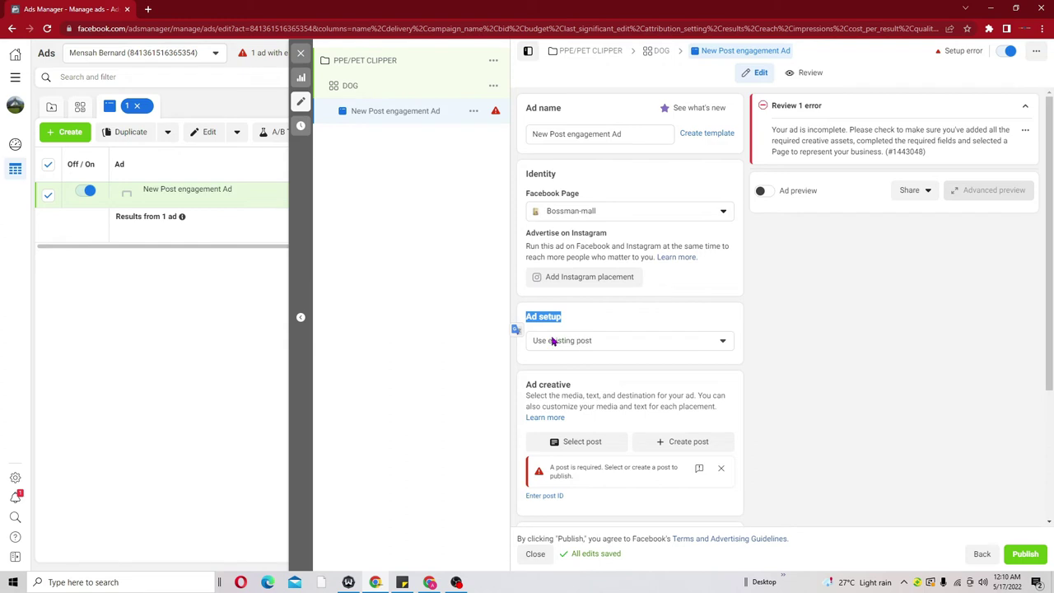
left_click(581, 445)
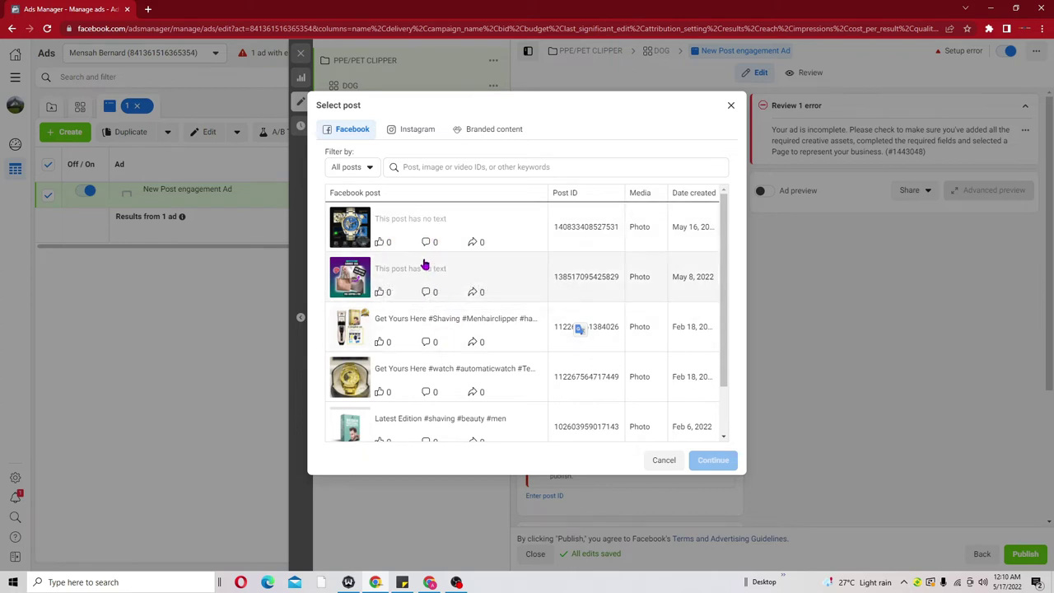
Select the May 8, 2022 Facebook post as the ad's creative and continue
left_click(429, 281)
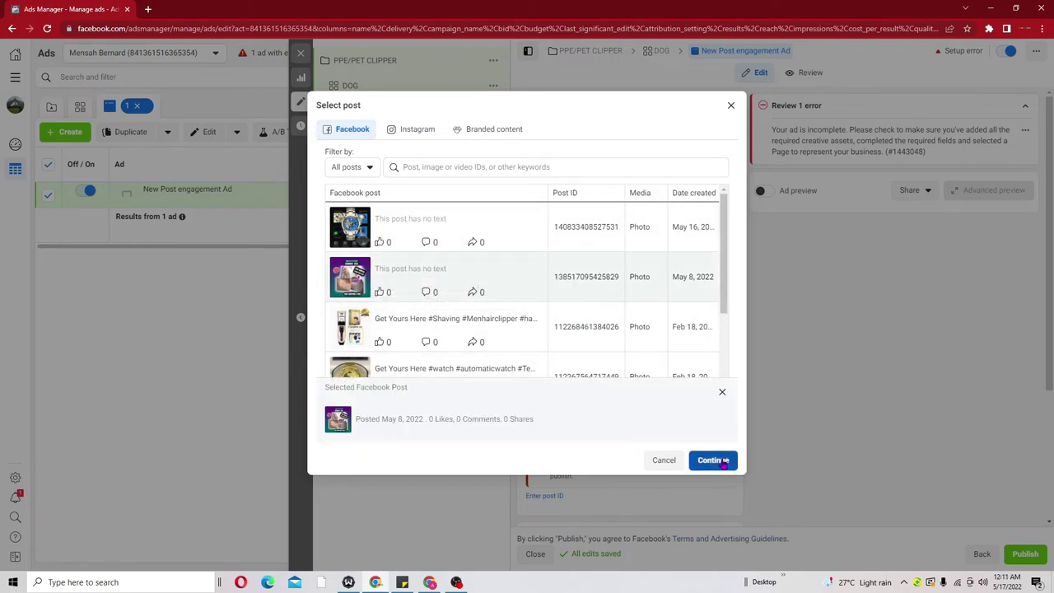
key("Return")
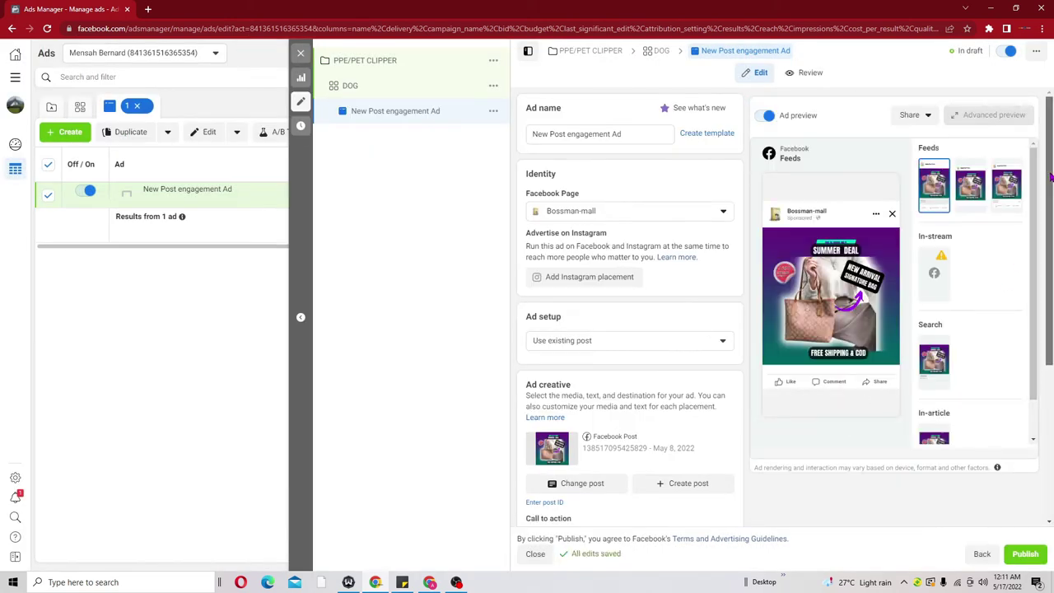
Begin adding a call-to-action button to the post under Call to action
scroll(1049, 206, "down", 1)
left_click_drag(1051, 212, 1051, 337)
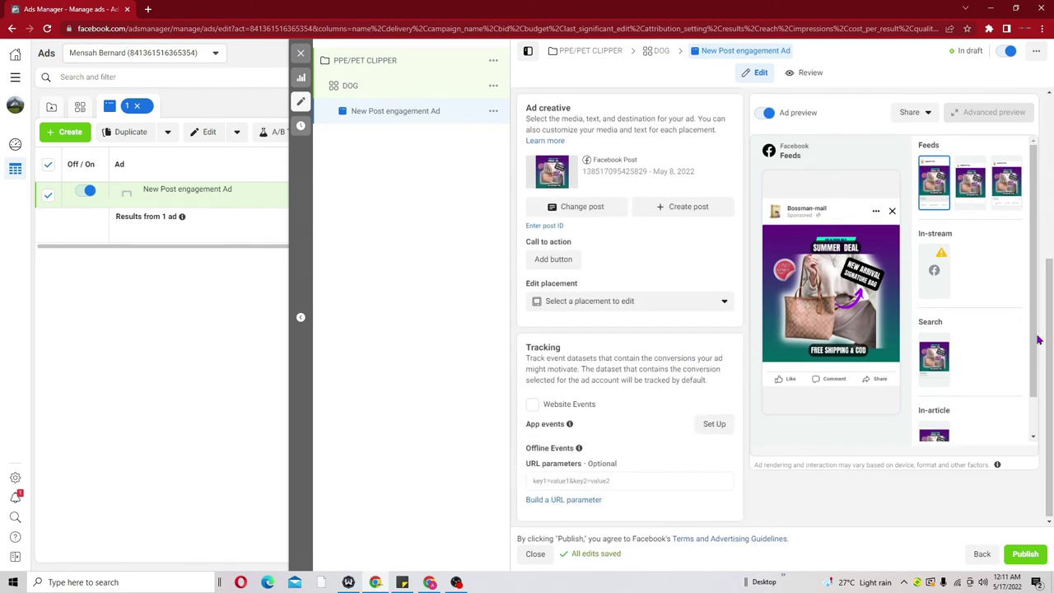
left_click(555, 263)
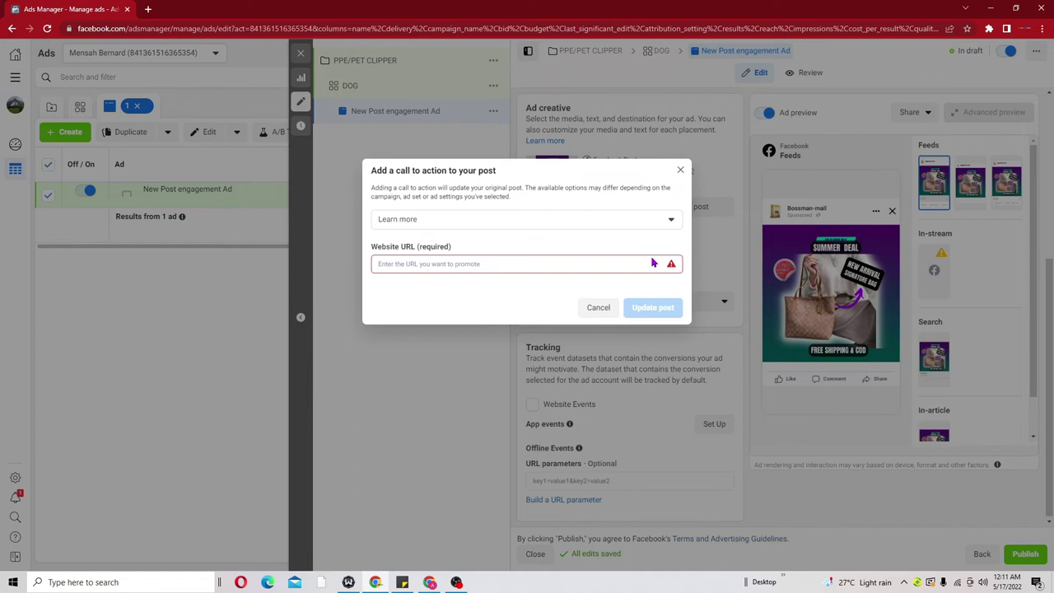
Change the post's call to action from Learn more to Send message and update the post
left_click(425, 264)
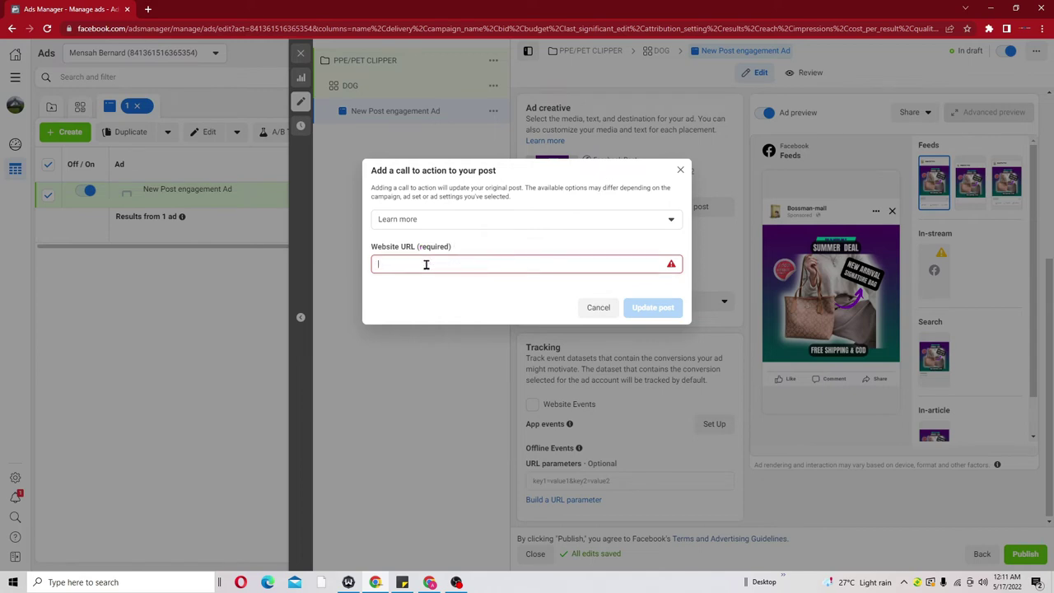
left_click(669, 221)
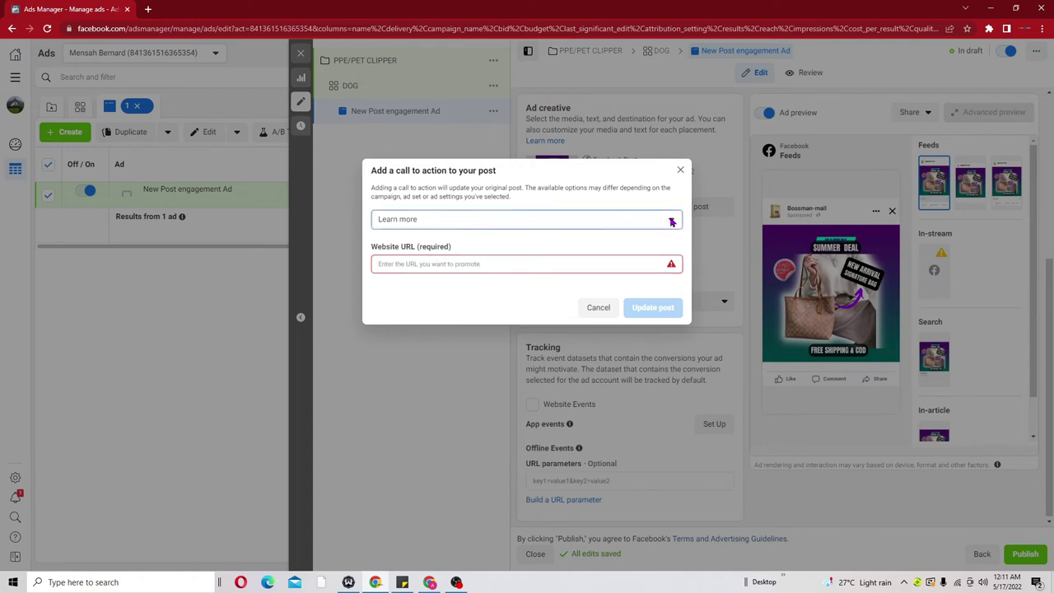
left_click(385, 301)
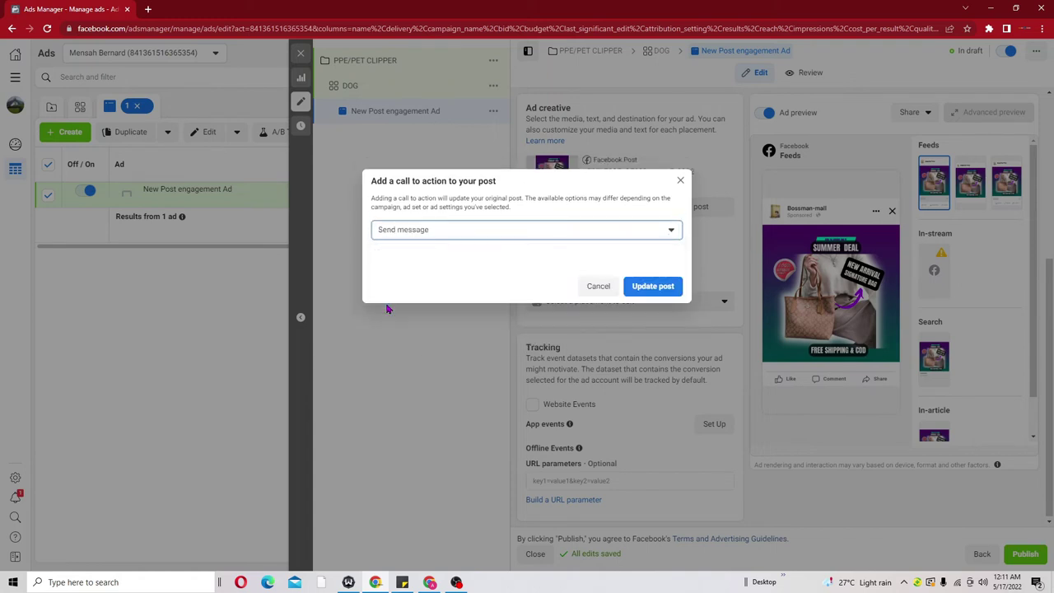
left_click(653, 286)
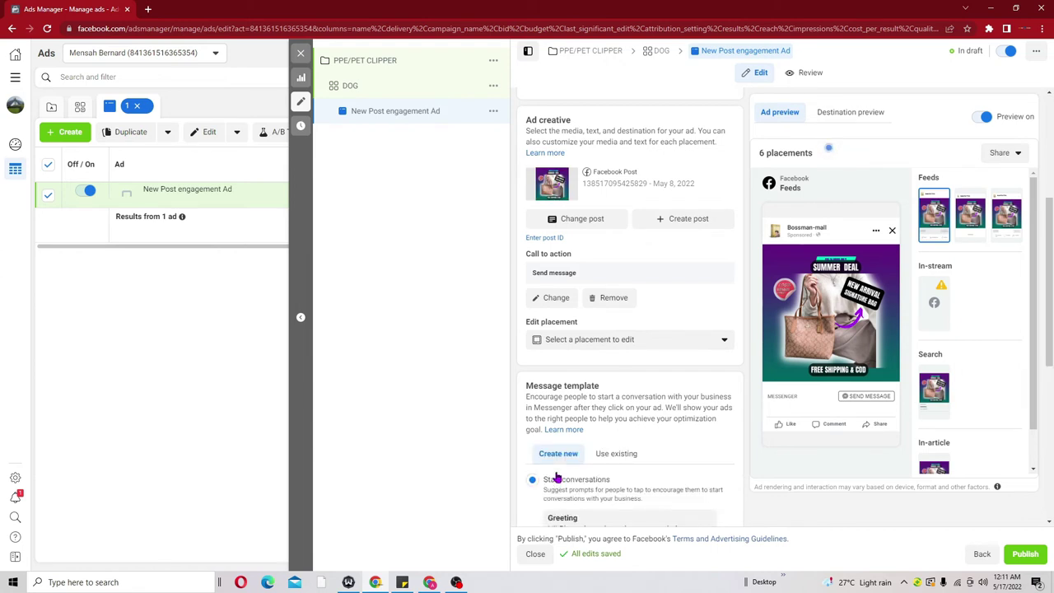
Enable Website Events in the ad's Tracking section
scroll(1051, 302, "down", 2)
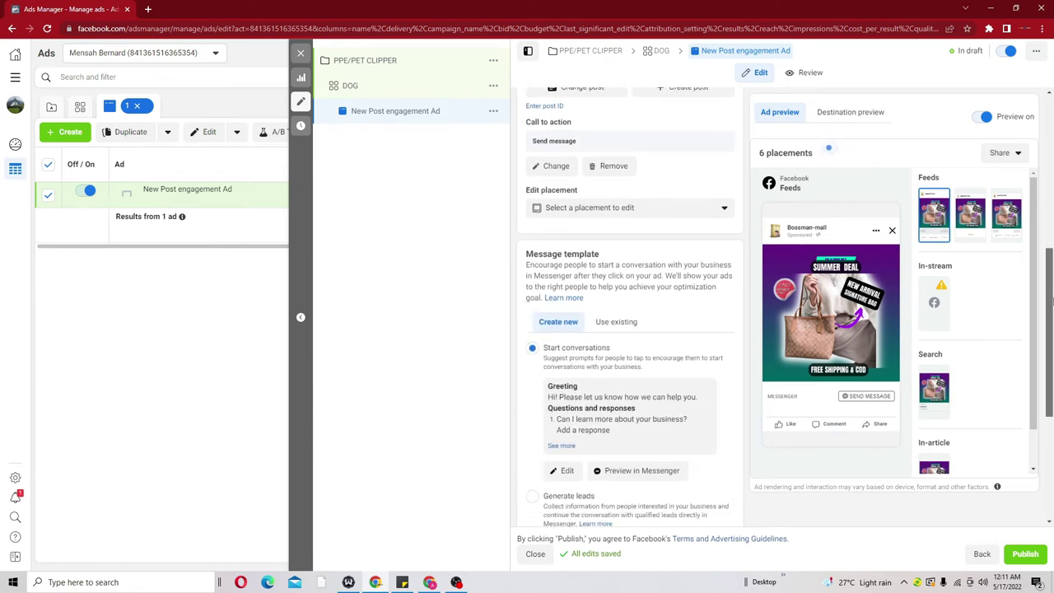
scroll(1050, 302, "down", 1)
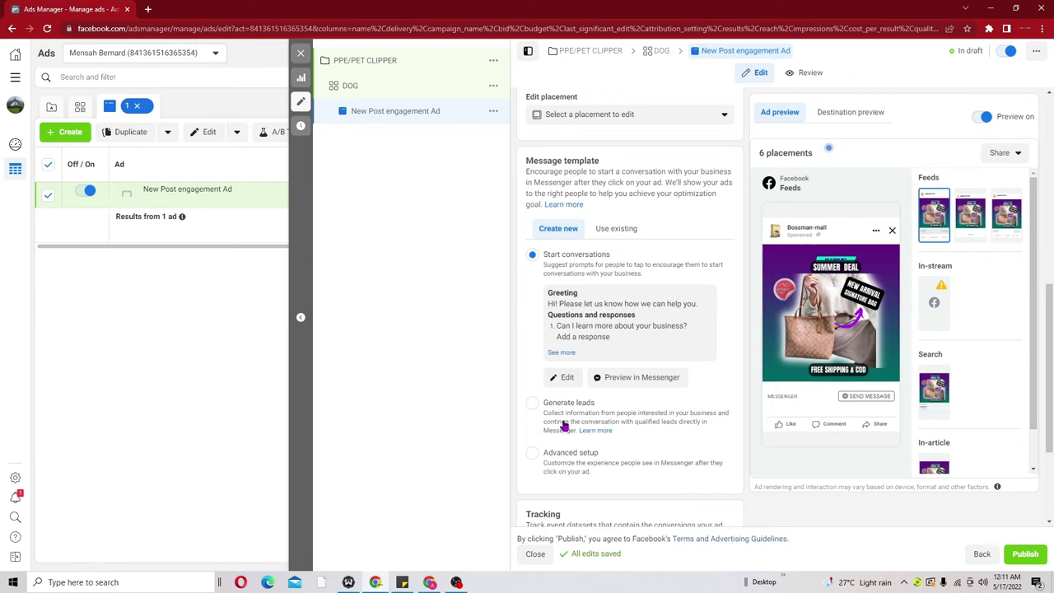
scroll(565, 425, "down", 2)
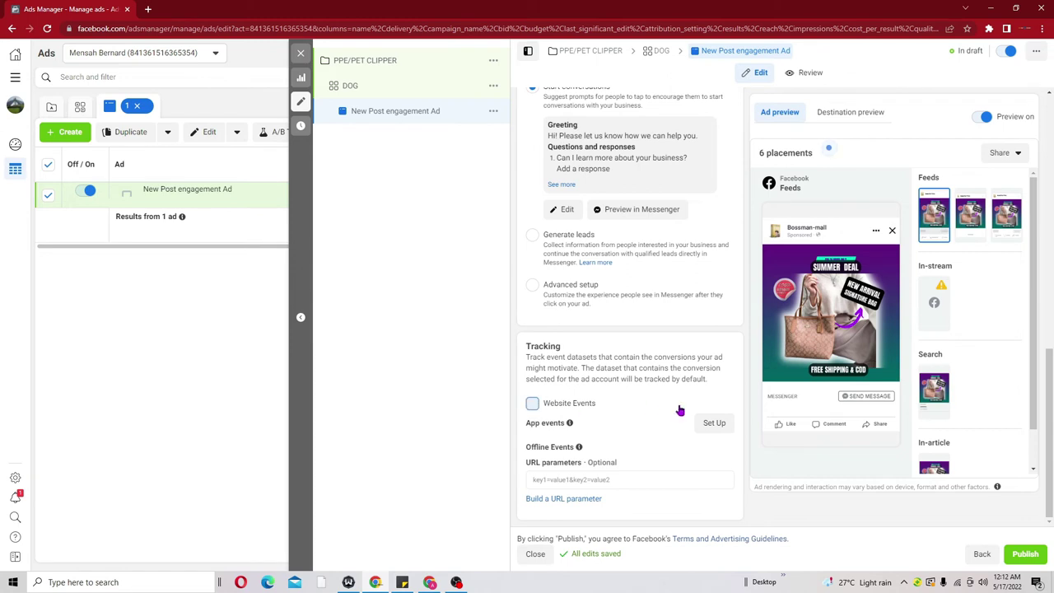
left_click(713, 412)
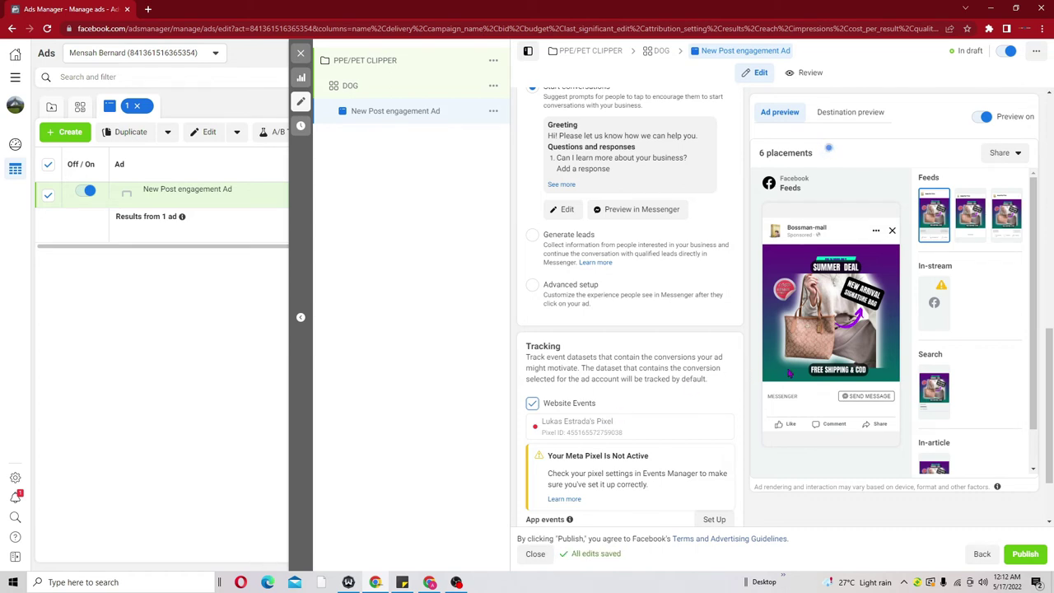
left_click_drag(1052, 372, 1046, 94)
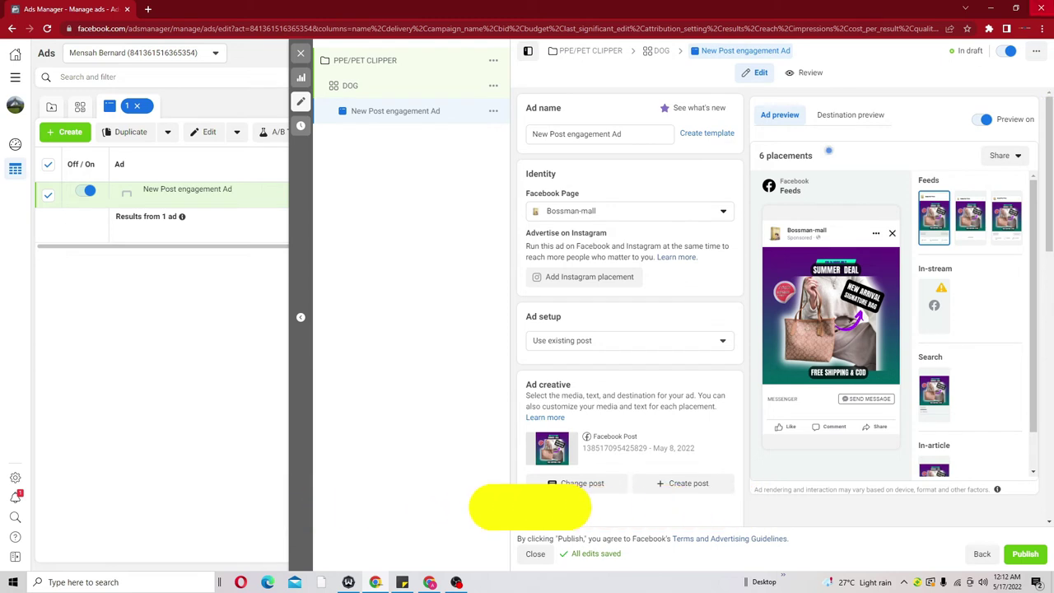
Turn off Campaign Budget Optimization for PPE/PET CLIPPER, confirming the ad set spending limit reset
left_click(587, 50)
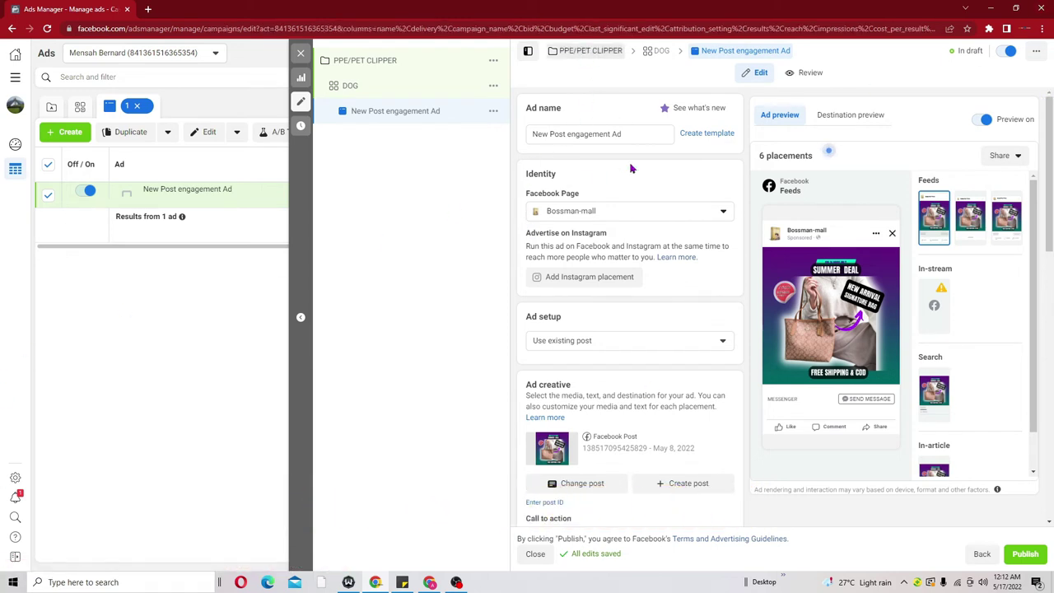
scroll(1052, 221, "down", 2)
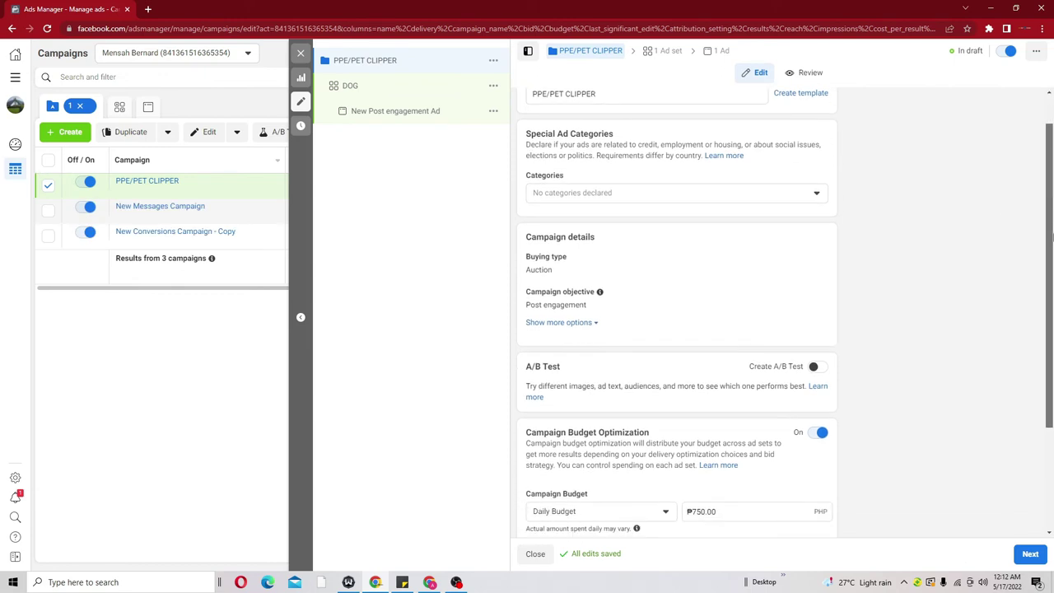
left_click(821, 286)
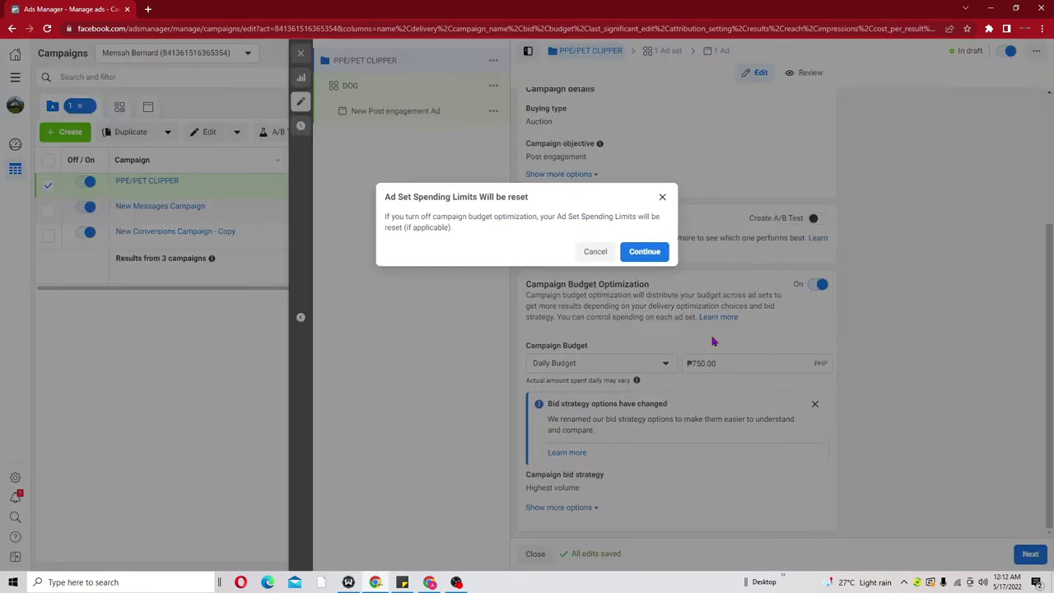
key("Return")
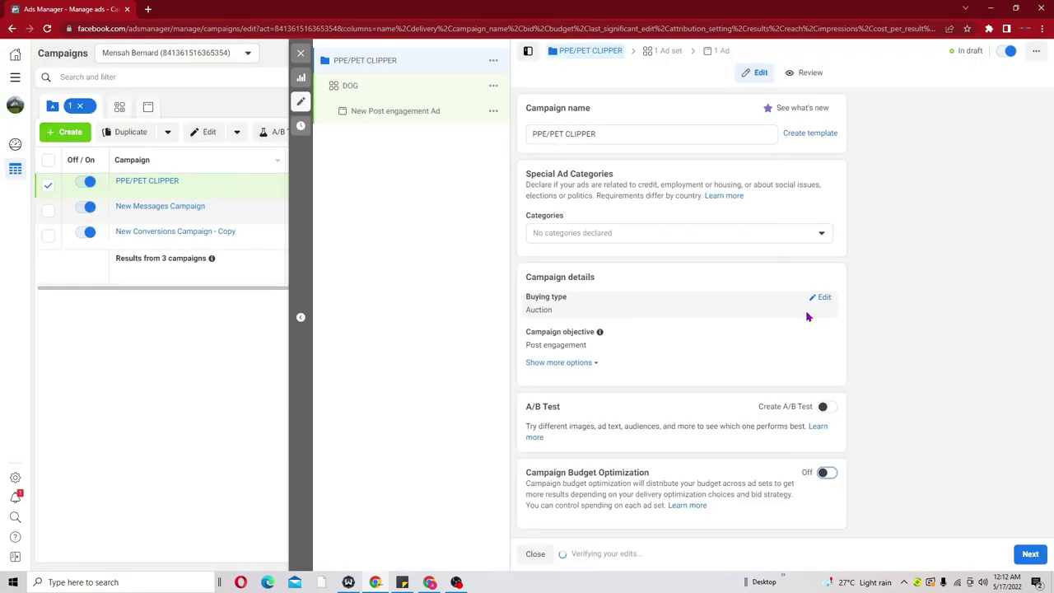
left_click(1036, 554)
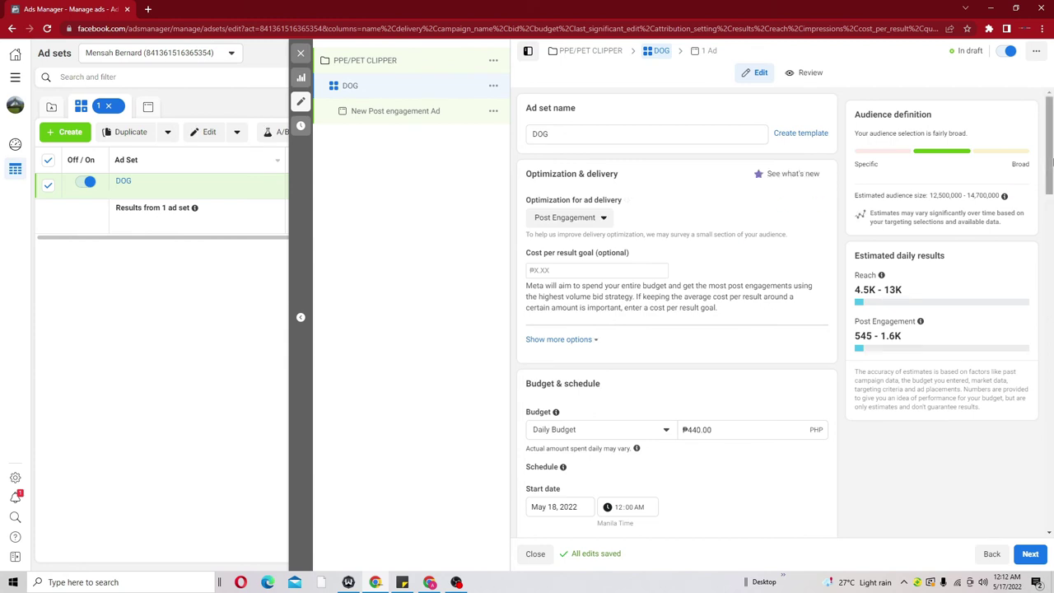
Change the DOG ad set's daily budget from ₱440.00 to ₱250.00
scroll(784, 172, "down", 3)
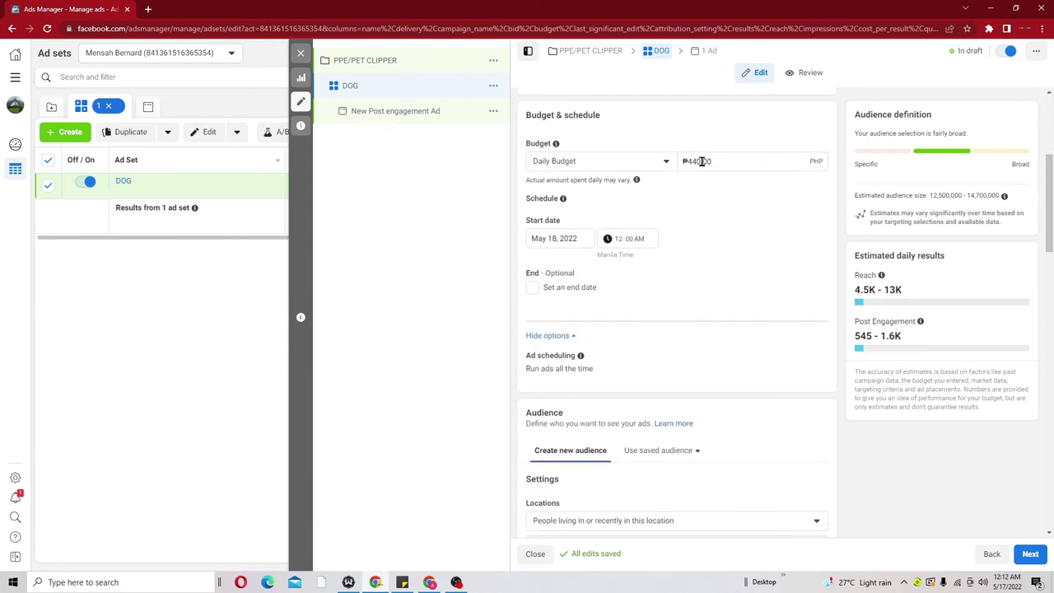
left_click_drag(720, 162, 682, 163)
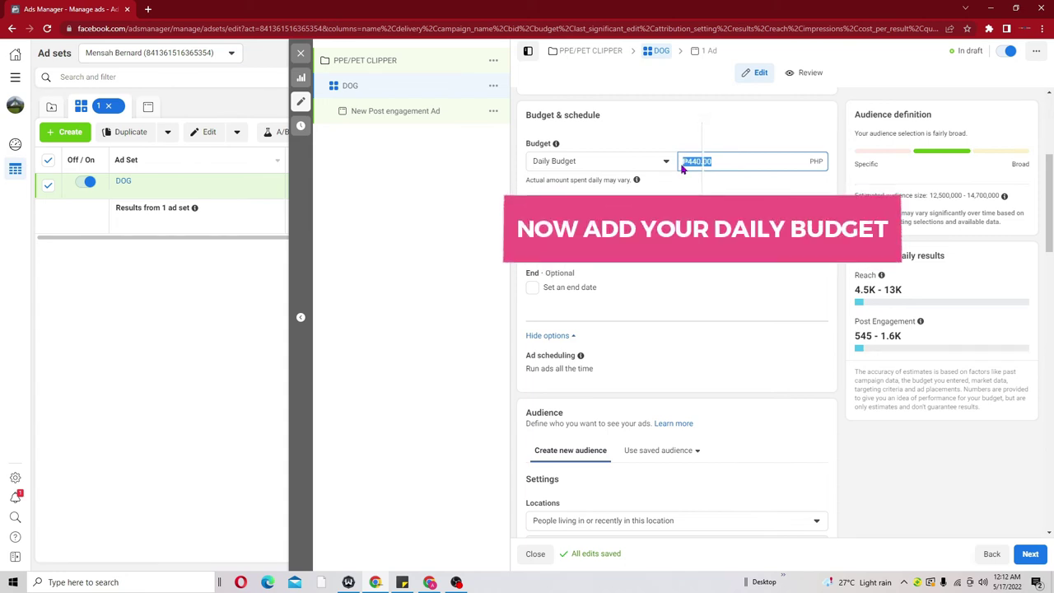
type("250")
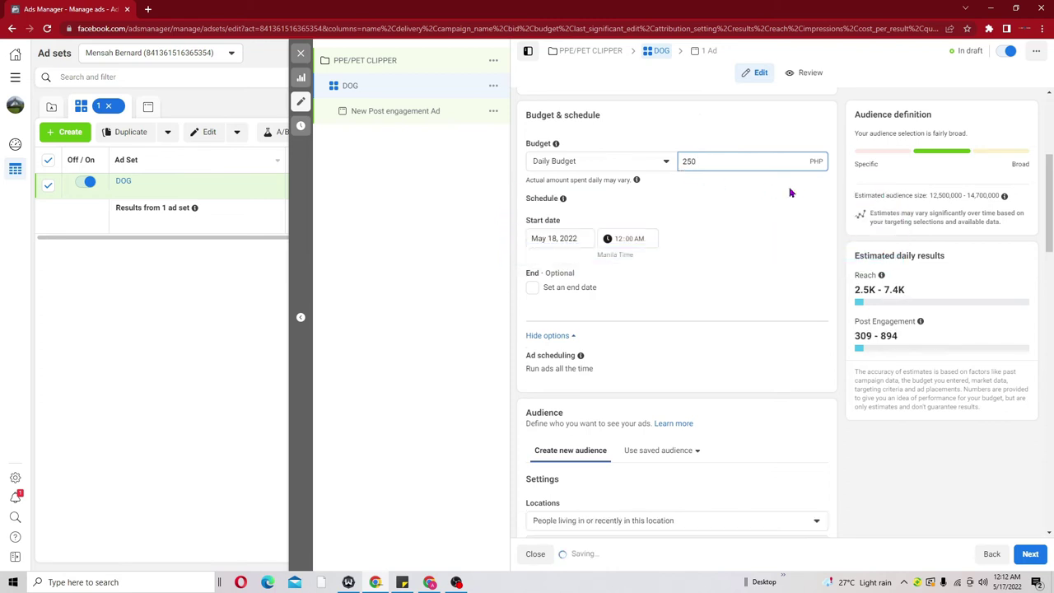
left_click(822, 191)
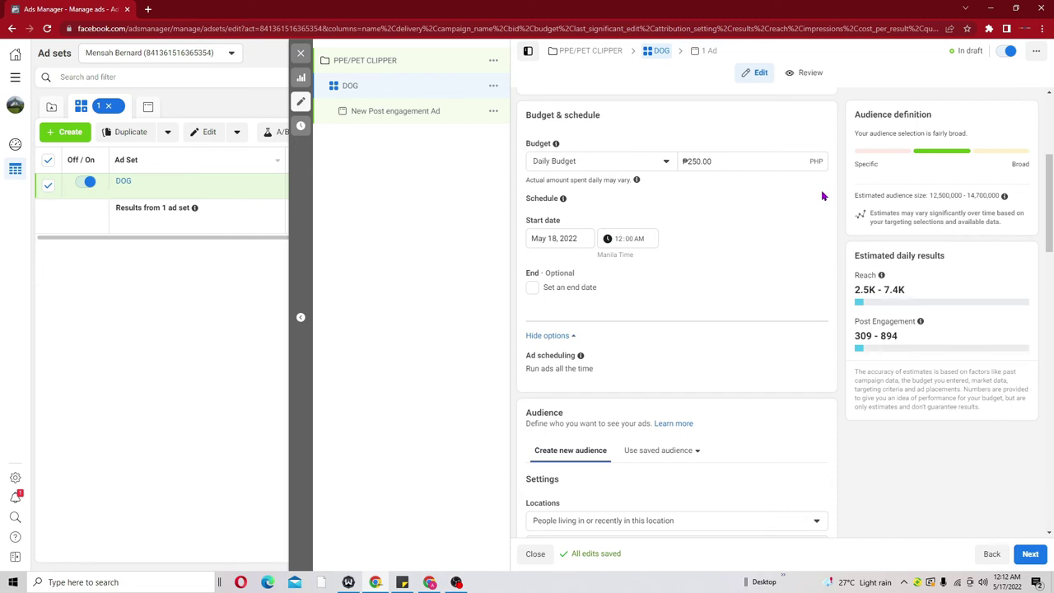
left_click(1030, 557)
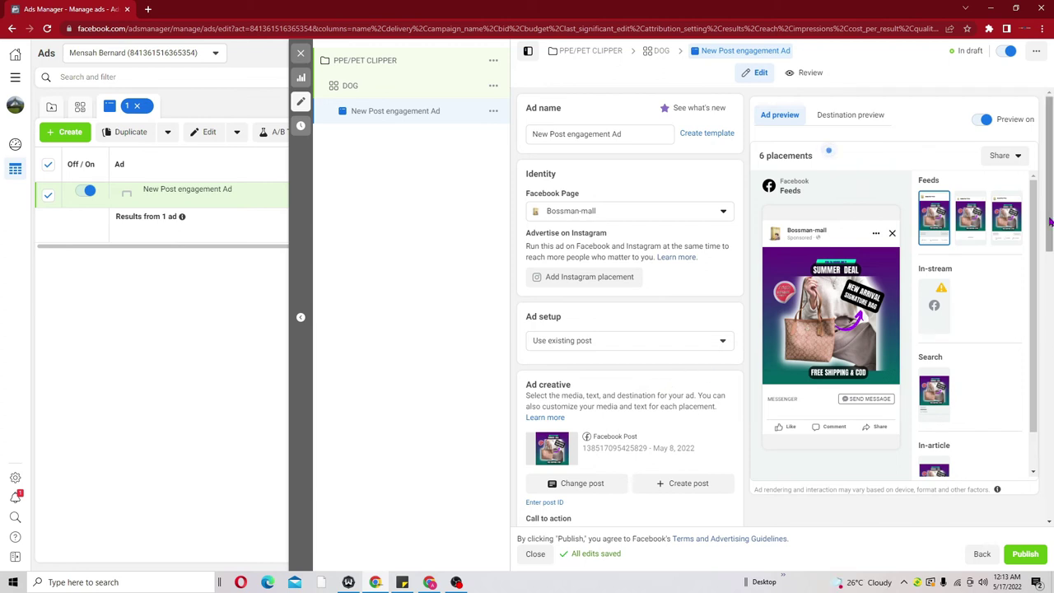
Switch the ad setup from an existing post to Create ad
scroll(1051, 221, "down", 1)
left_click_drag(1050, 221, 1050, 255)
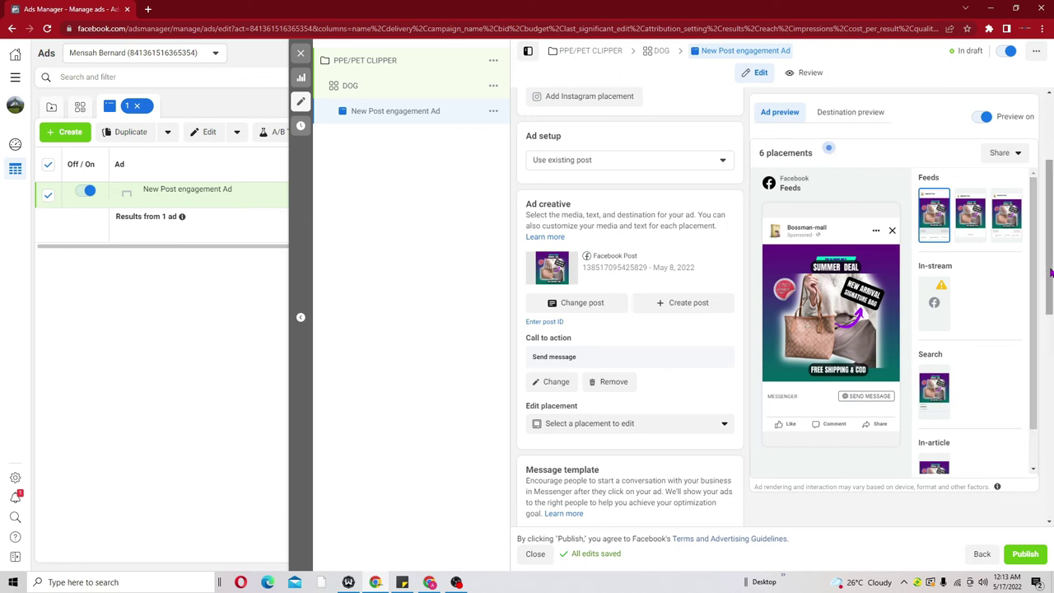
left_click_drag(1049, 254, 1051, 232)
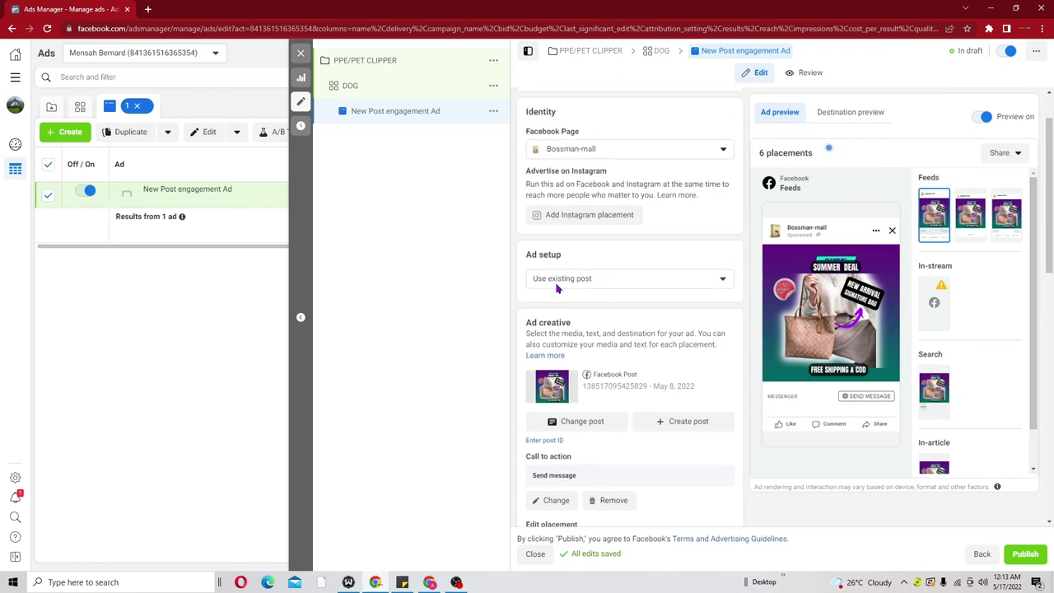
left_click(720, 280)
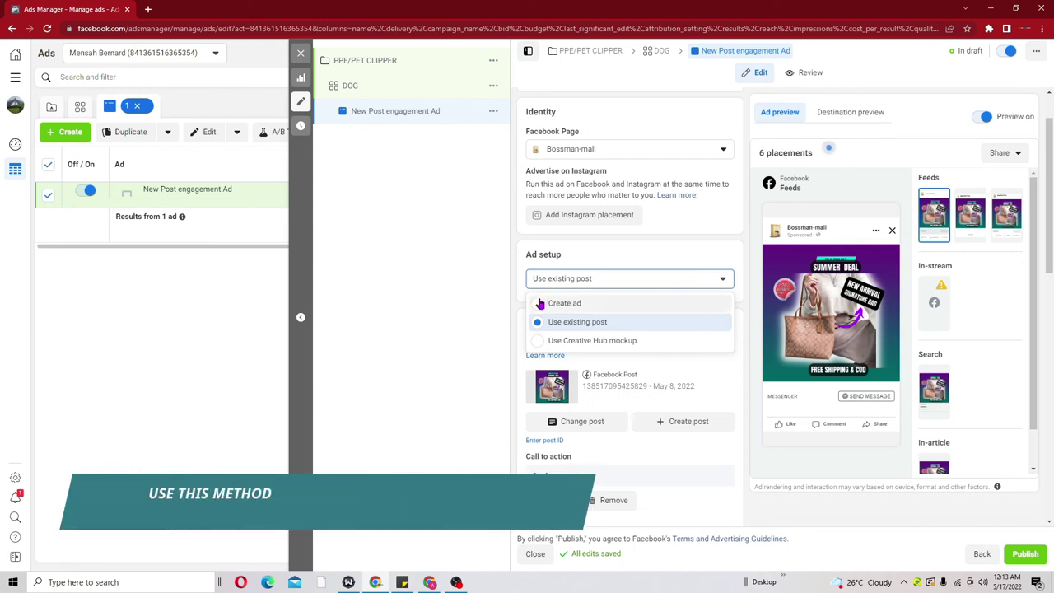
left_click(539, 305)
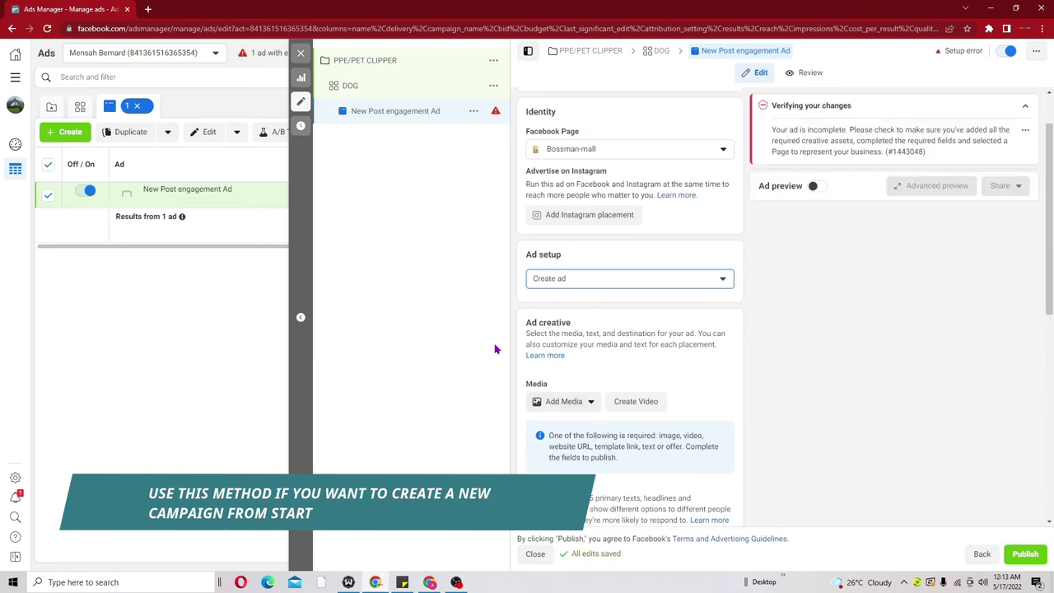
left_click(550, 403)
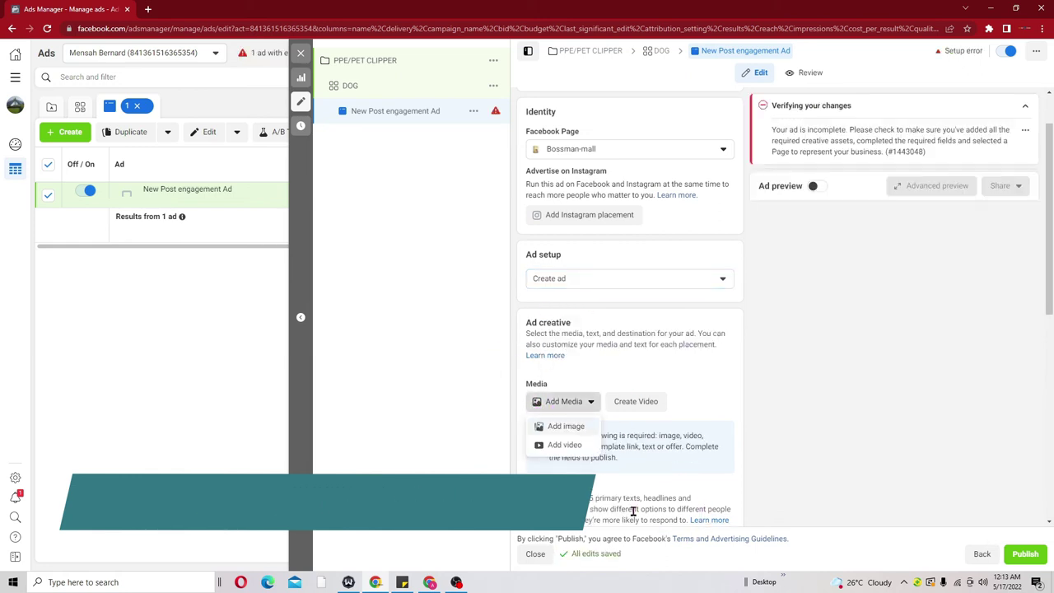
Add the first account image (VERSATILE GRINDER X2000) as media, accepting the suggested placement crops
left_click(563, 430)
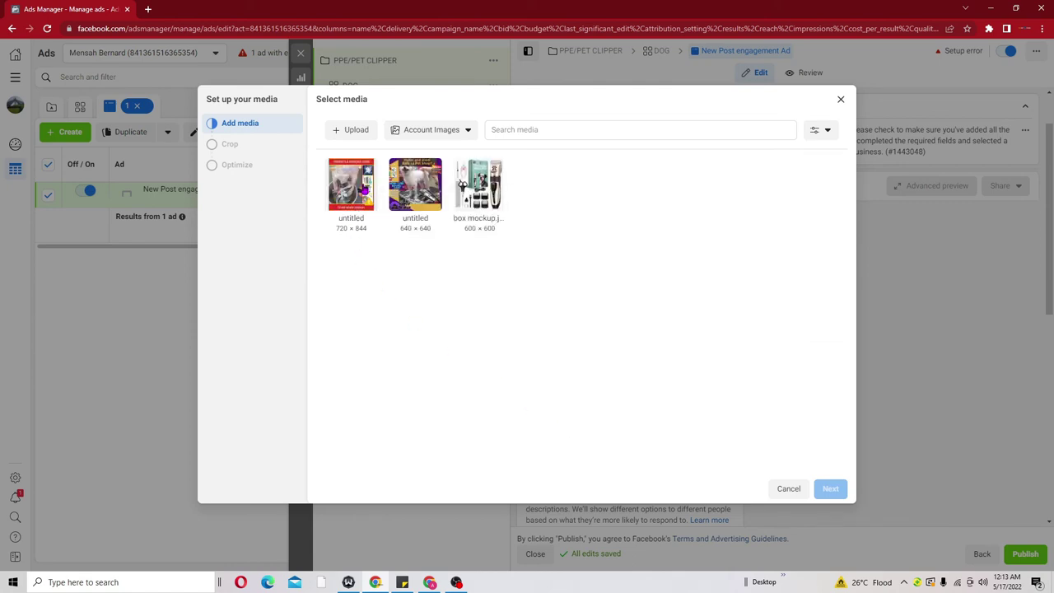
left_click(354, 191)
left_click(828, 489)
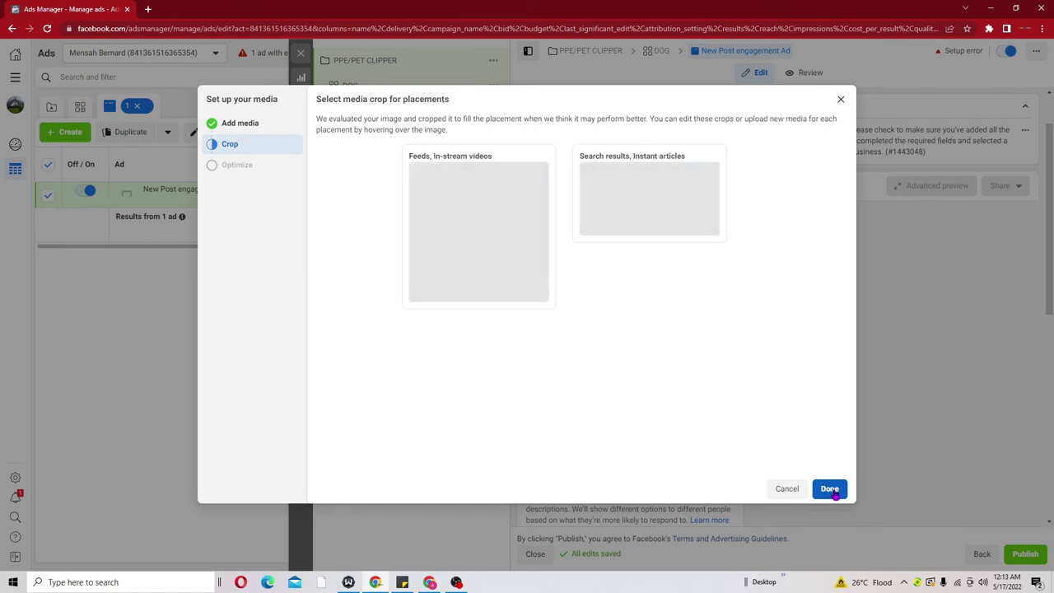
left_click(829, 489)
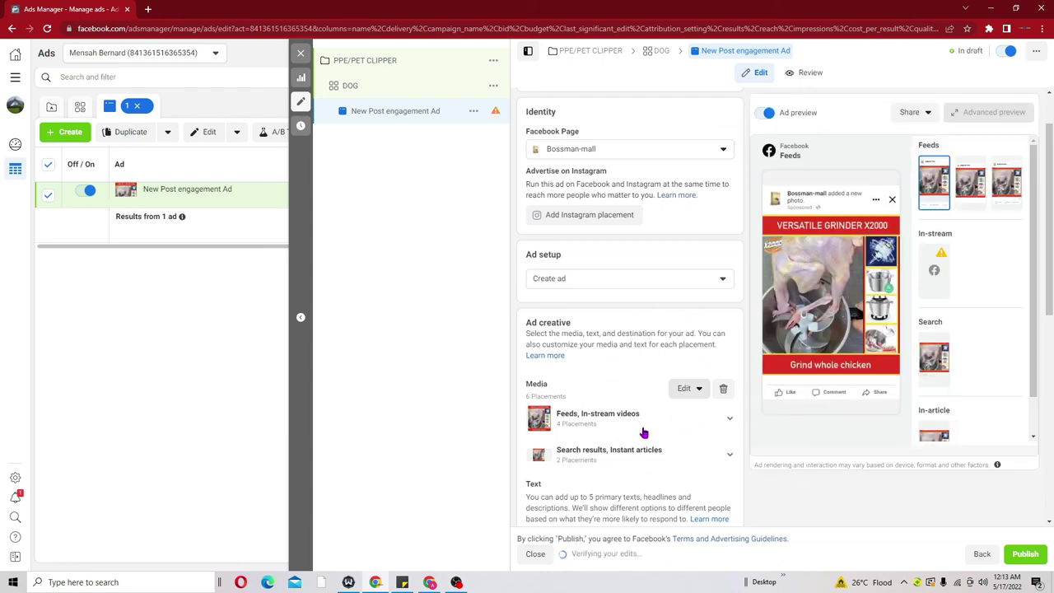
Use the suggested text 'Grinding makes easy this blender' as the ad's primary text
scroll(1050, 321, "down", 3)
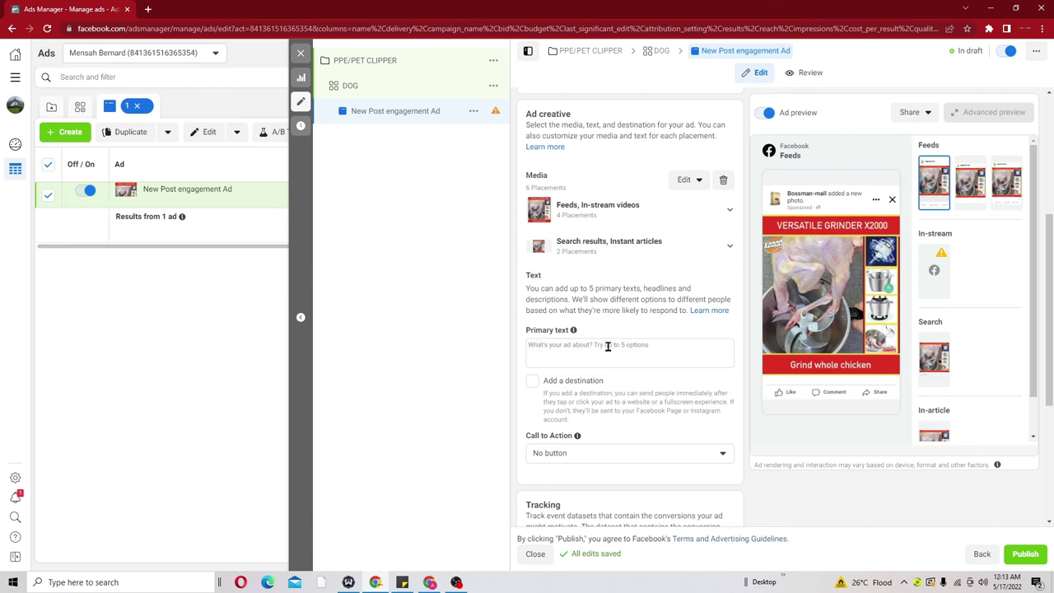
left_click(554, 346)
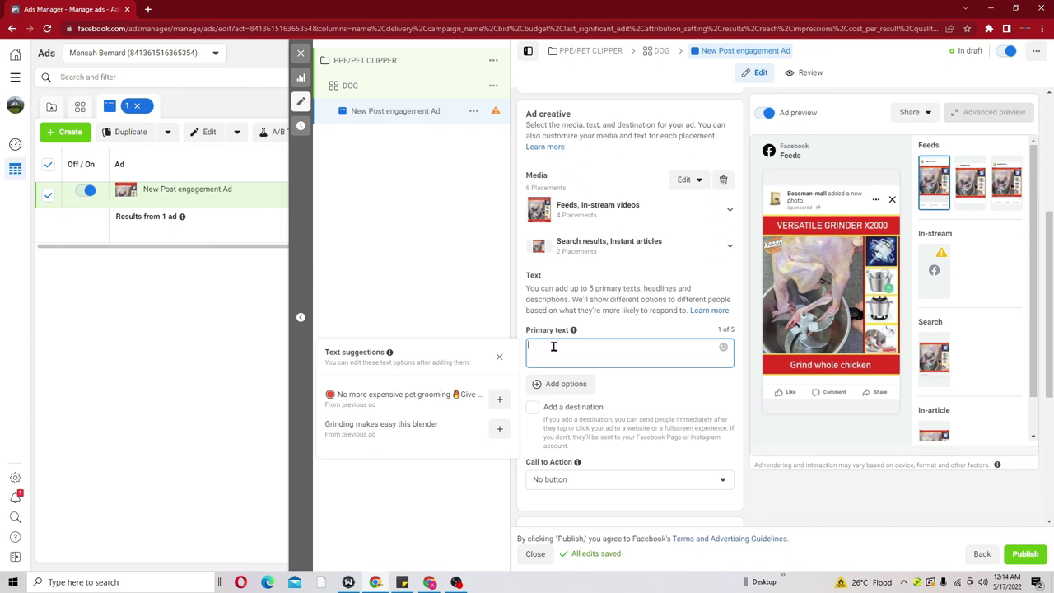
left_click(497, 429)
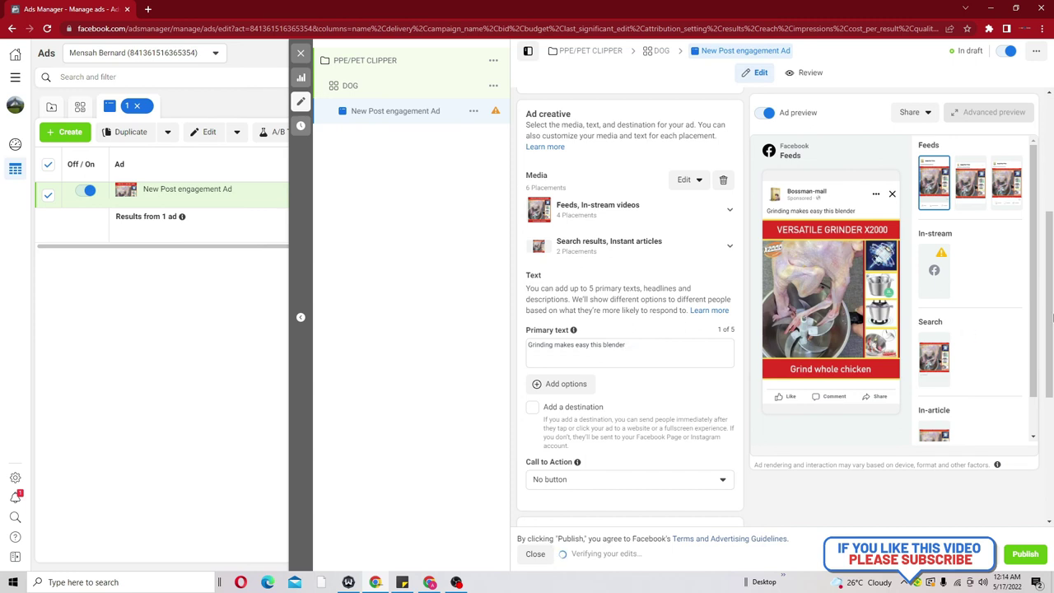
scroll(1044, 376, "down", 2)
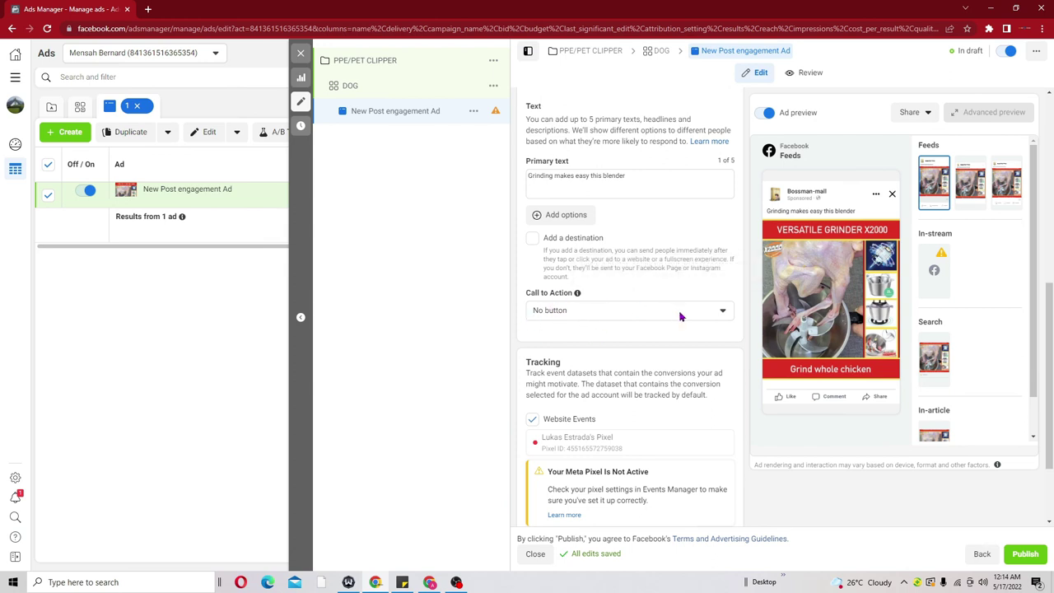
left_click(722, 315)
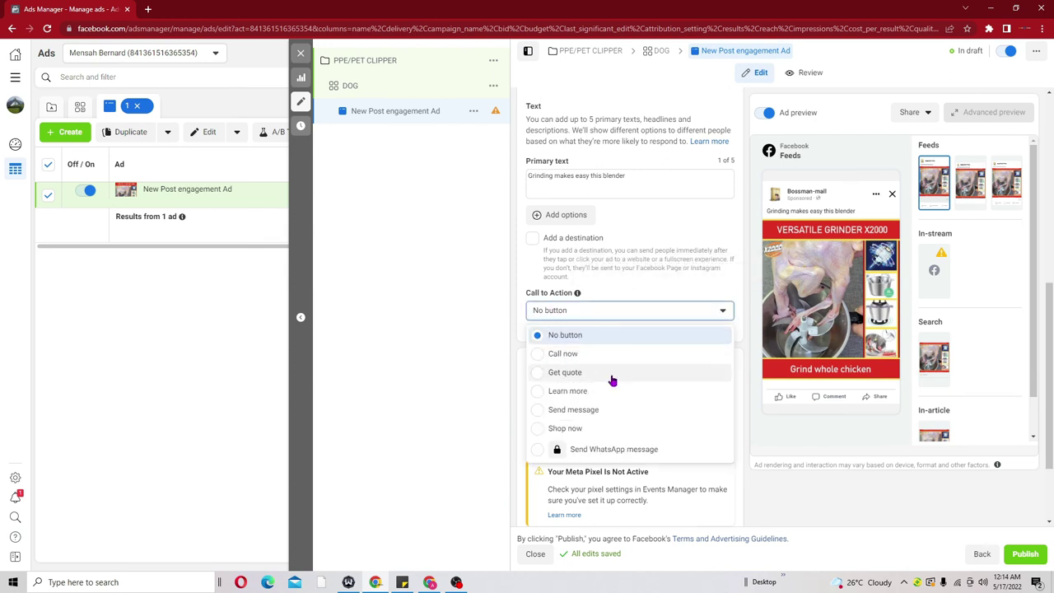
Set the ad's call to action to Send message and publish the ad
left_click(537, 412)
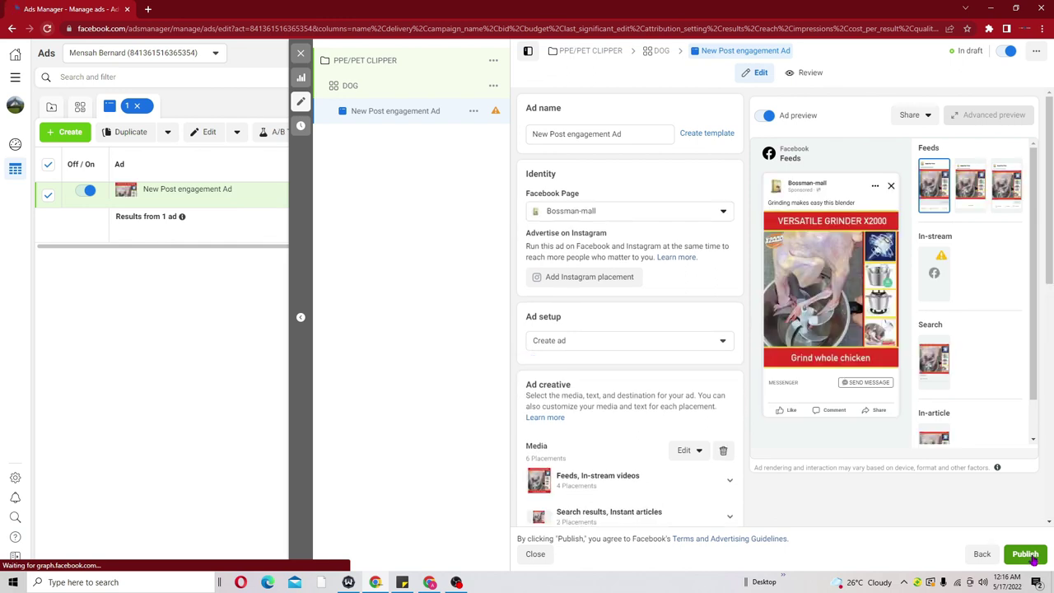
left_click(1030, 556)
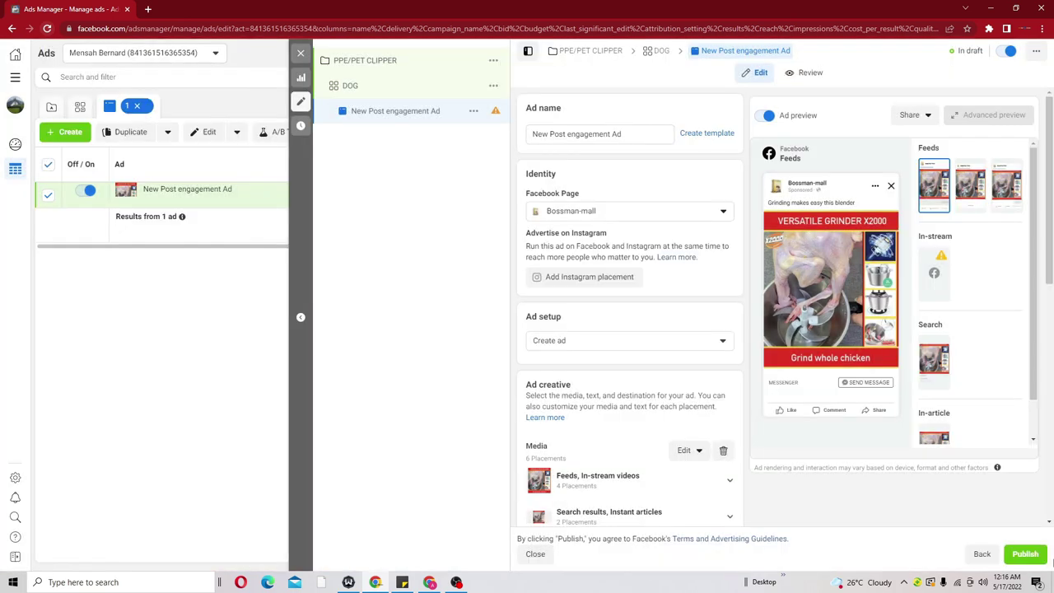